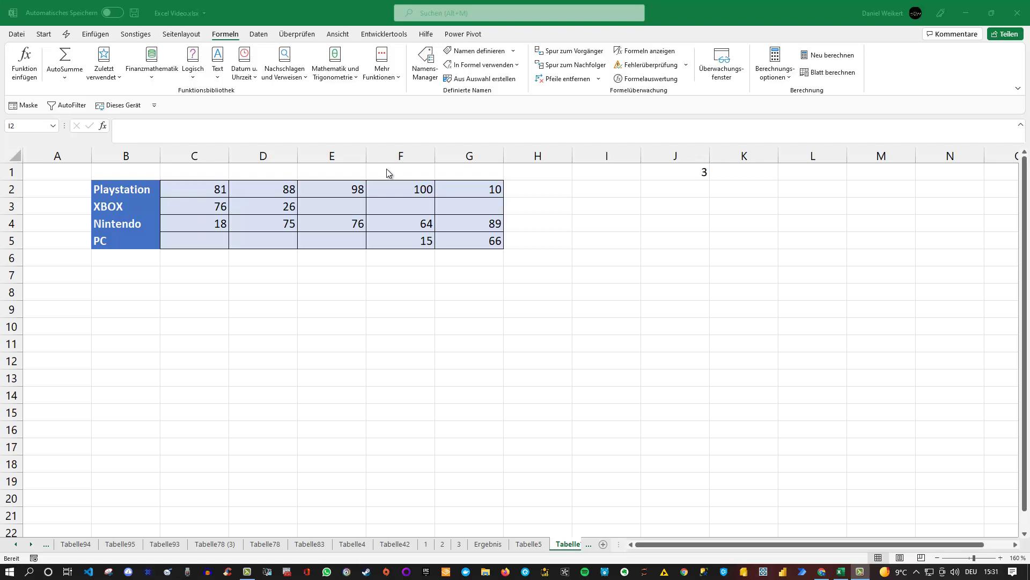
# Step: Review the Playstation values in row 2, their D2:F2 sum, and the rank 3 in J1
pyautogui.hotkey('alt', 'Tab')
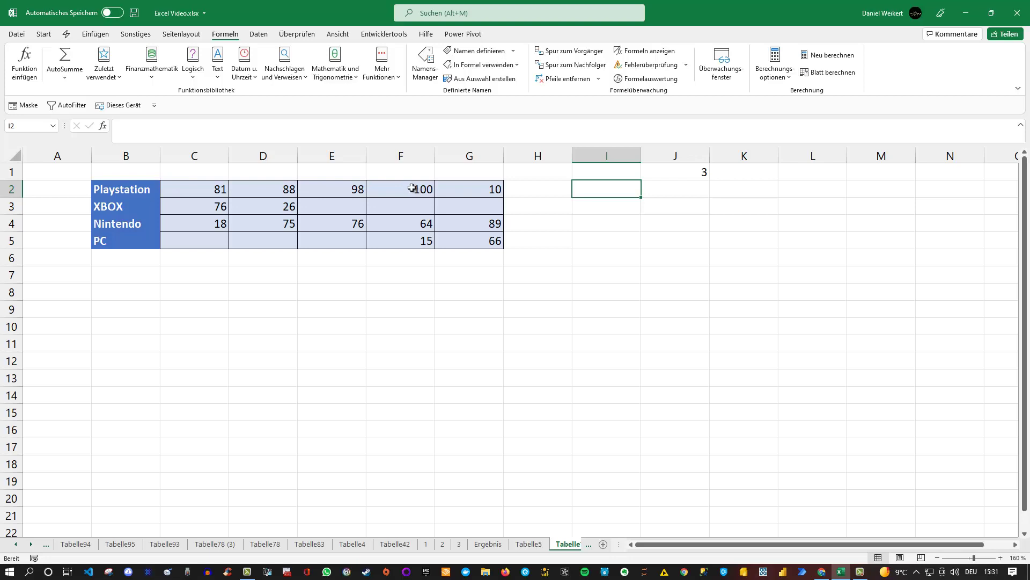
pyautogui.click(414, 190)
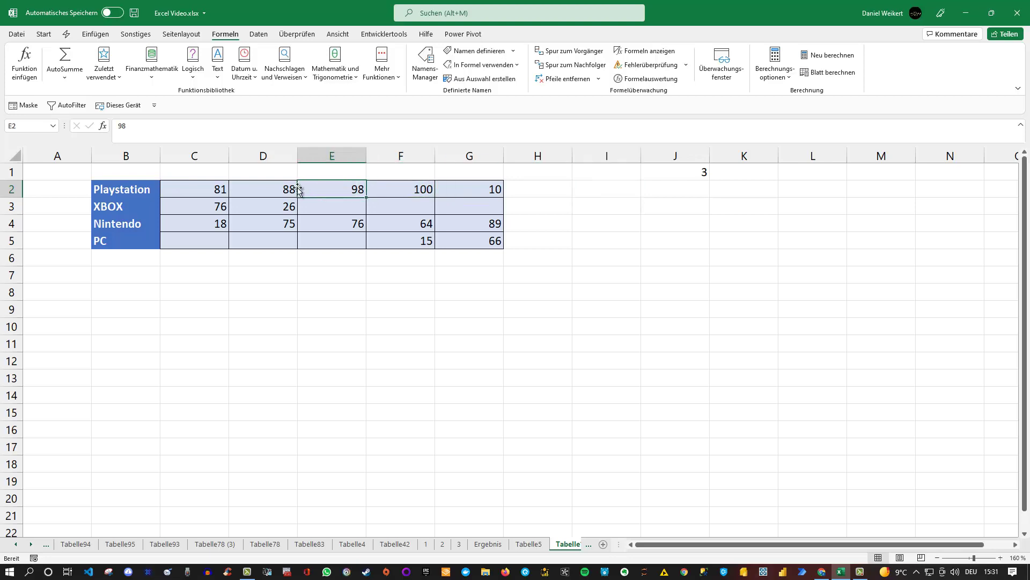
pyautogui.click(275, 188)
pyautogui.moveTo(275, 187); pyautogui.dragTo(398, 195)
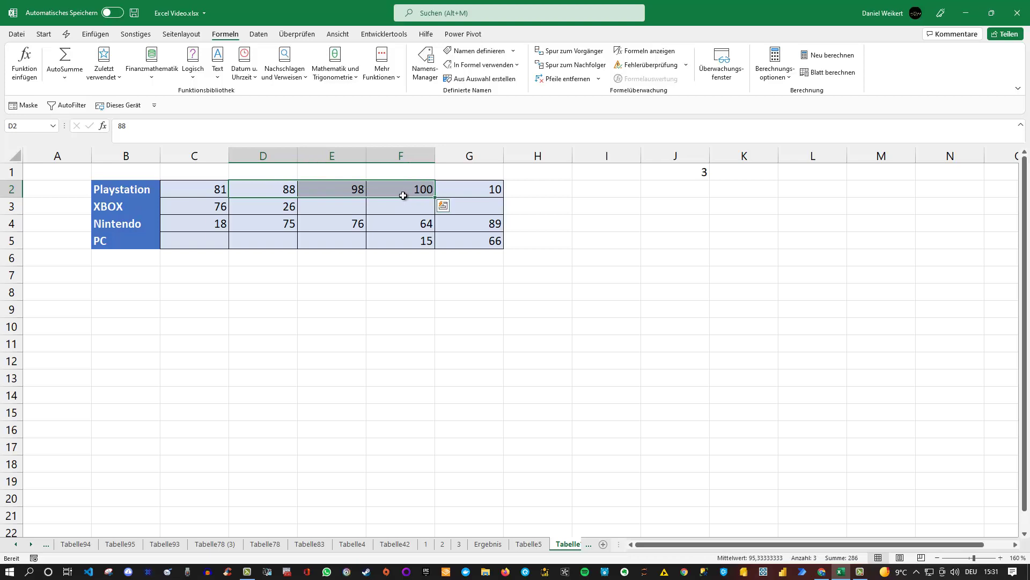
pyautogui.click(592, 192)
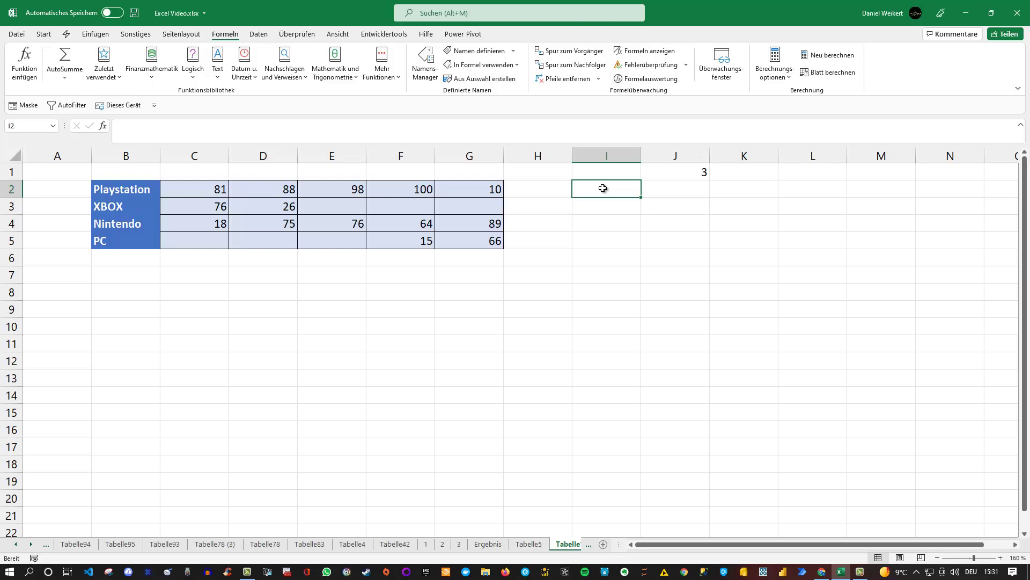
pyautogui.click(678, 171)
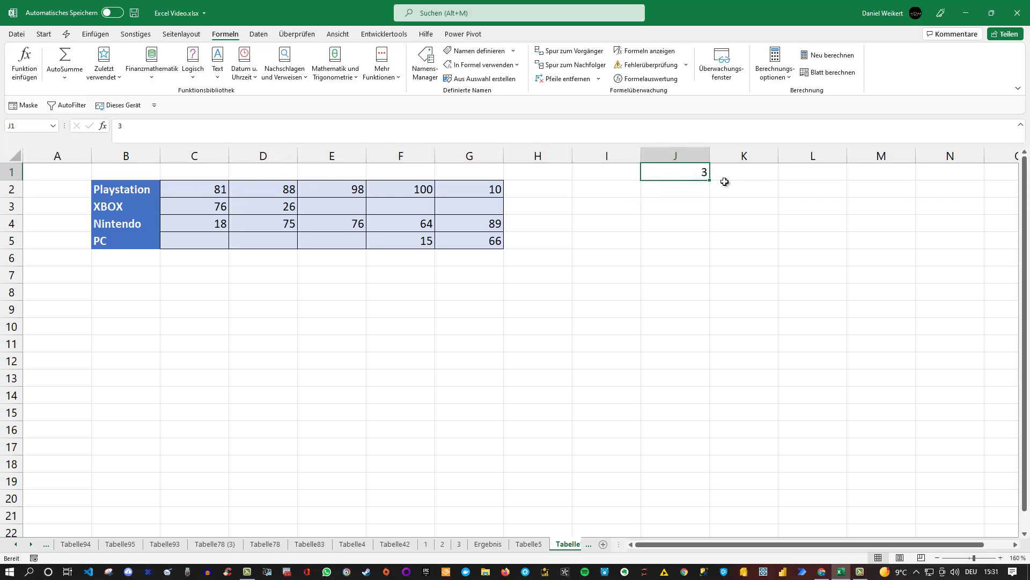
pyautogui.moveTo(207, 189); pyautogui.dragTo(472, 187)
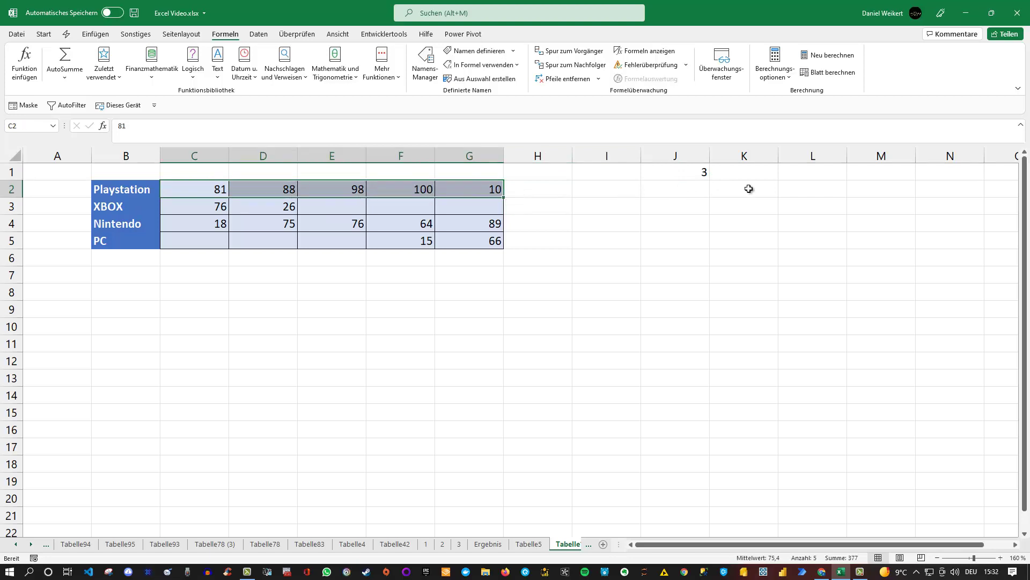
# Step: Give cell J1 a blue fill from the Start tab's Füllfarbe button
pyautogui.click(701, 172)
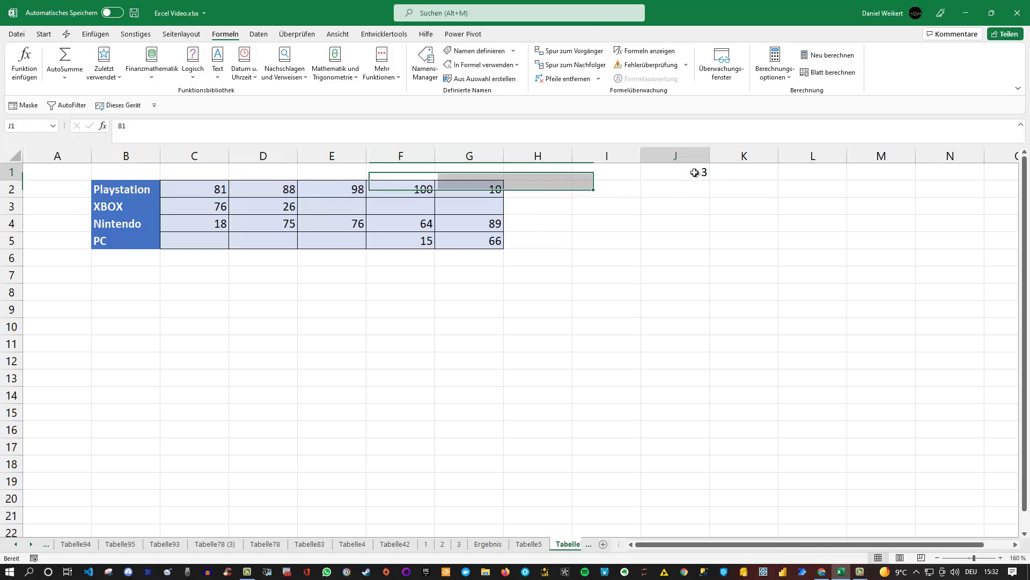
pyautogui.click(42, 33)
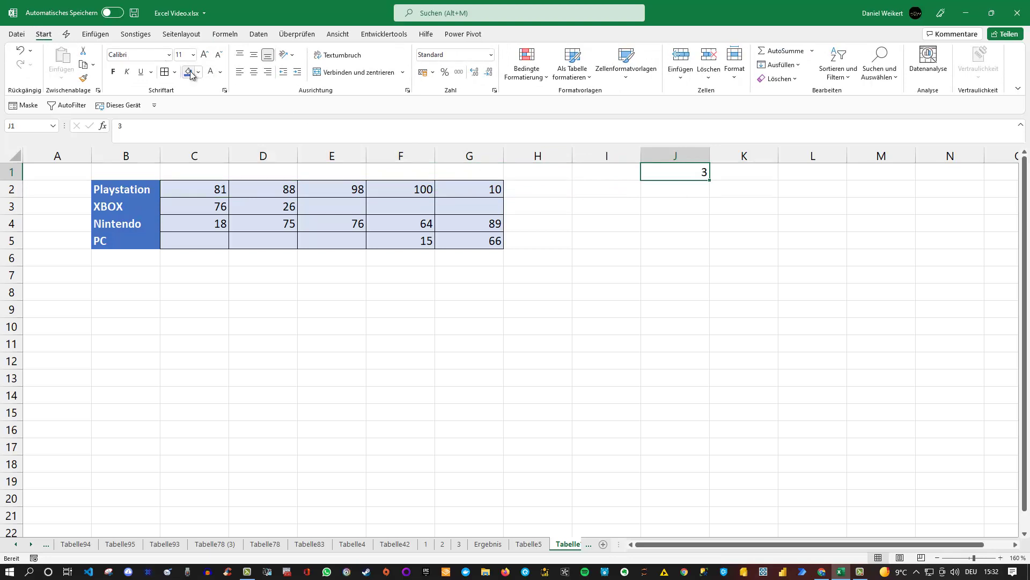
pyautogui.click(187, 72)
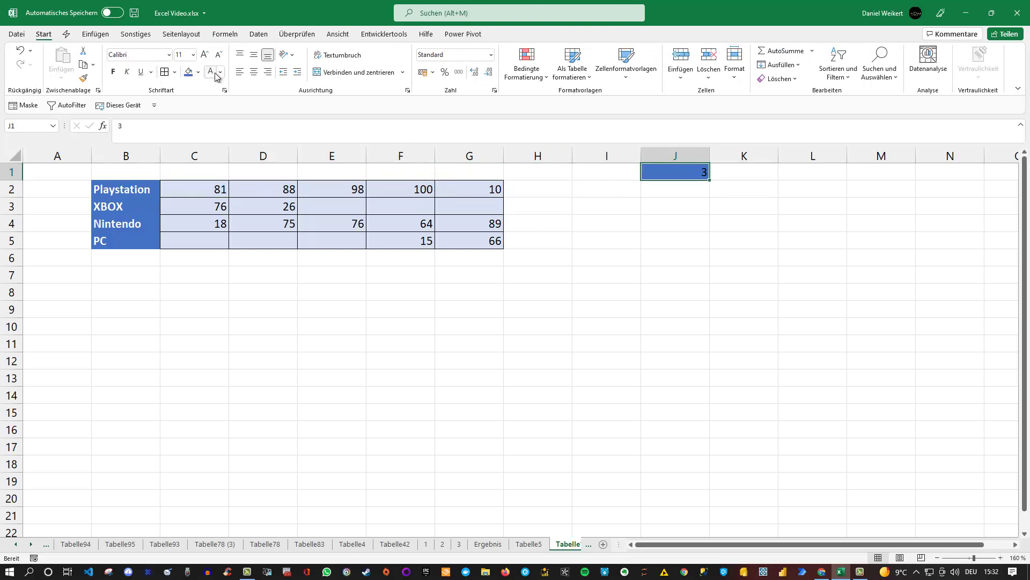
pyautogui.click(694, 204)
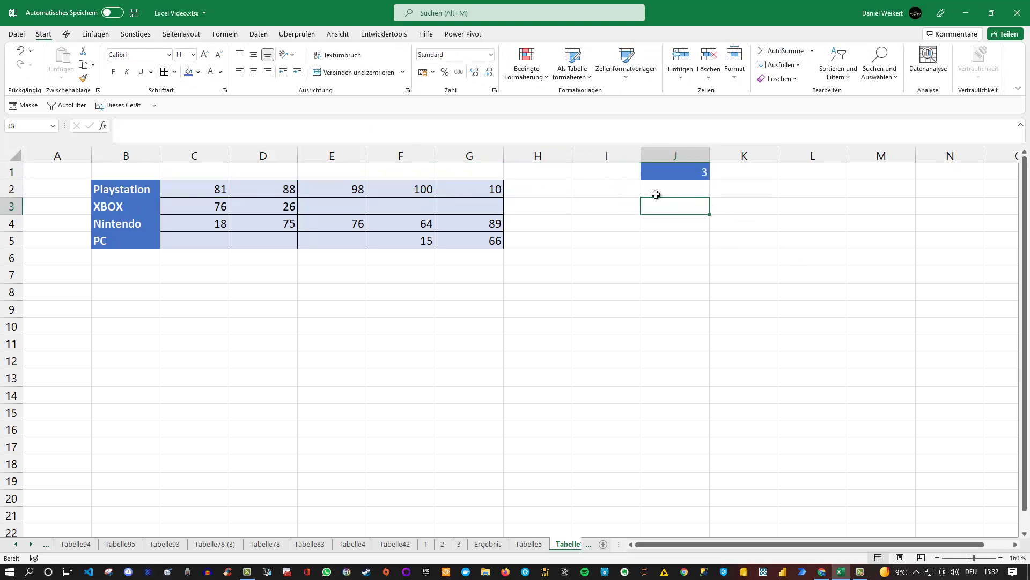
pyautogui.click(609, 192)
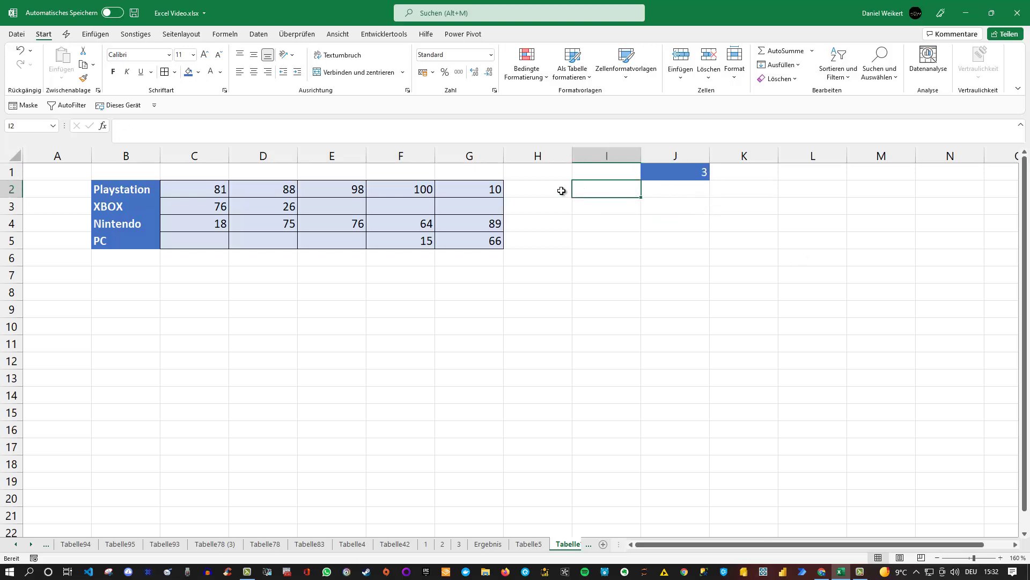
# Step: Enter =KGRÖSSTE(C2:G2;J1) in I2, returning 88 for Playstation
pyautogui.write('=')
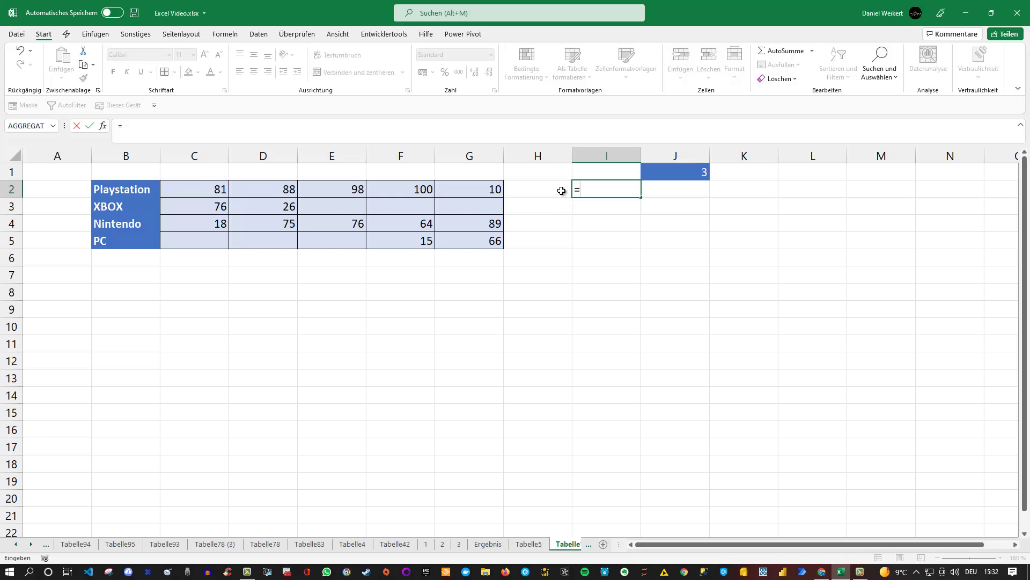
pyautogui.write('k')
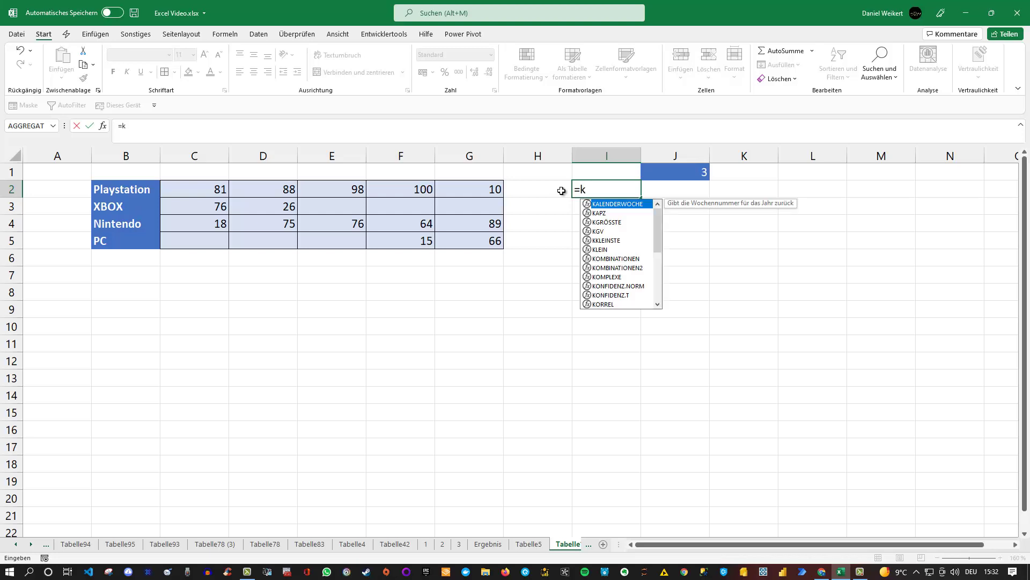
pyautogui.write('gr')
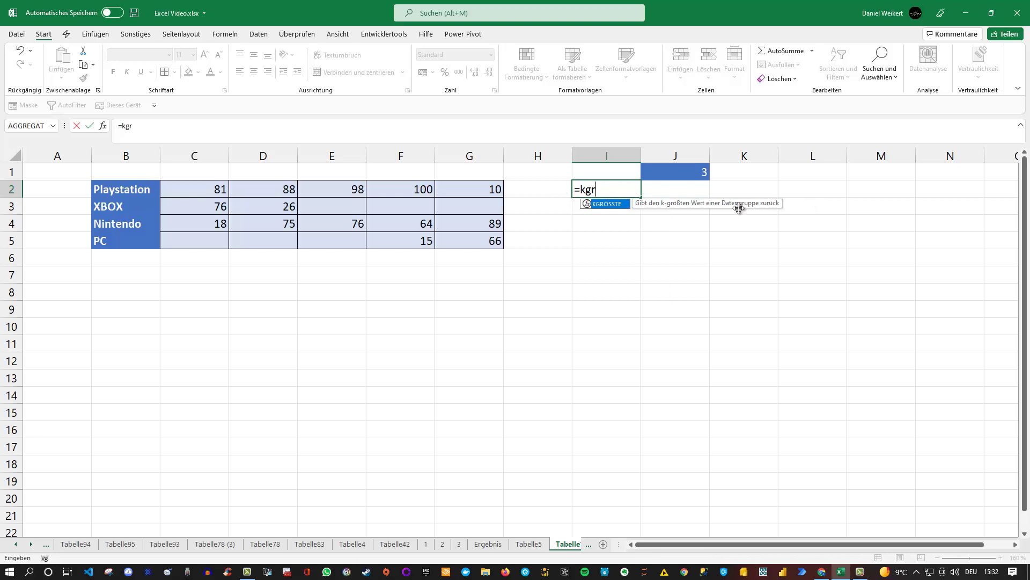
pyautogui.press('Tab')
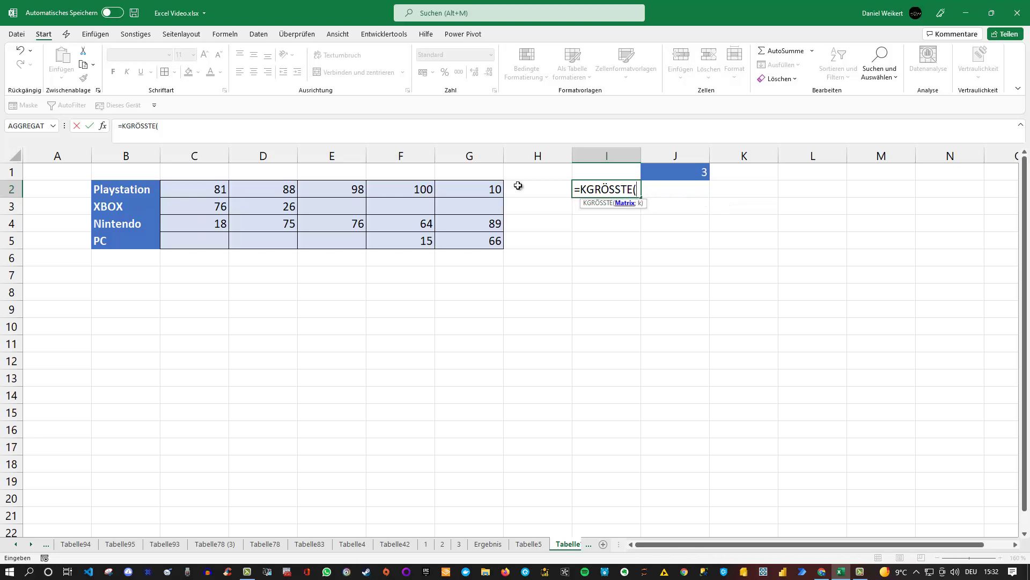
pyautogui.moveTo(192, 186); pyautogui.dragTo(471, 189)
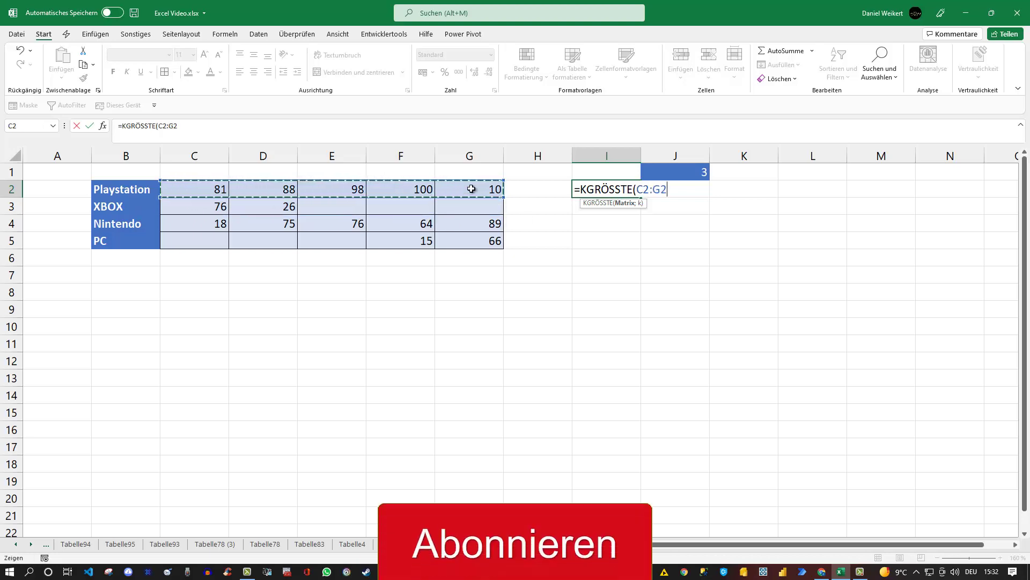
pyautogui.write(';')
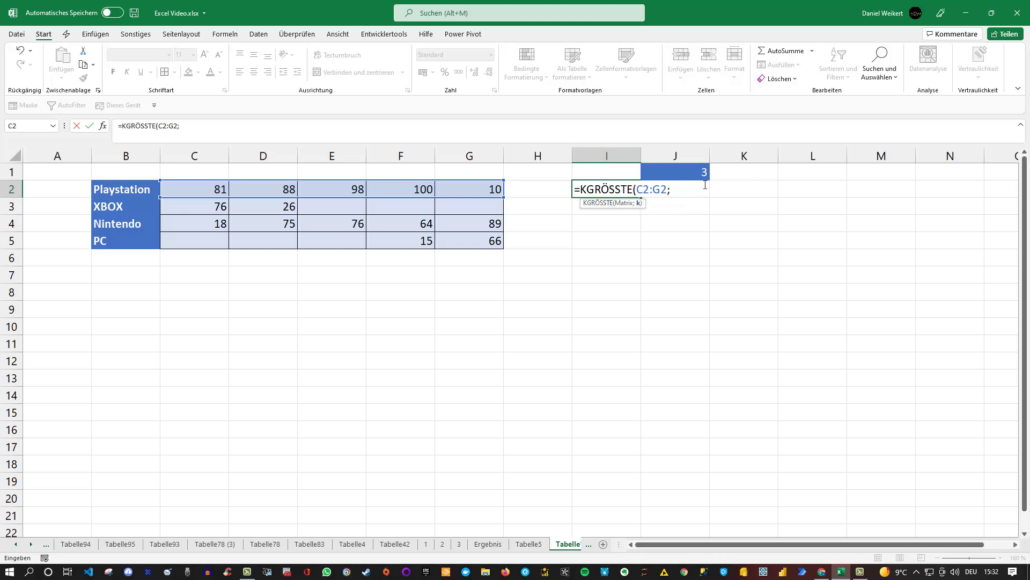
pyautogui.click(692, 173)
pyautogui.write(')')
pyautogui.press('Return')
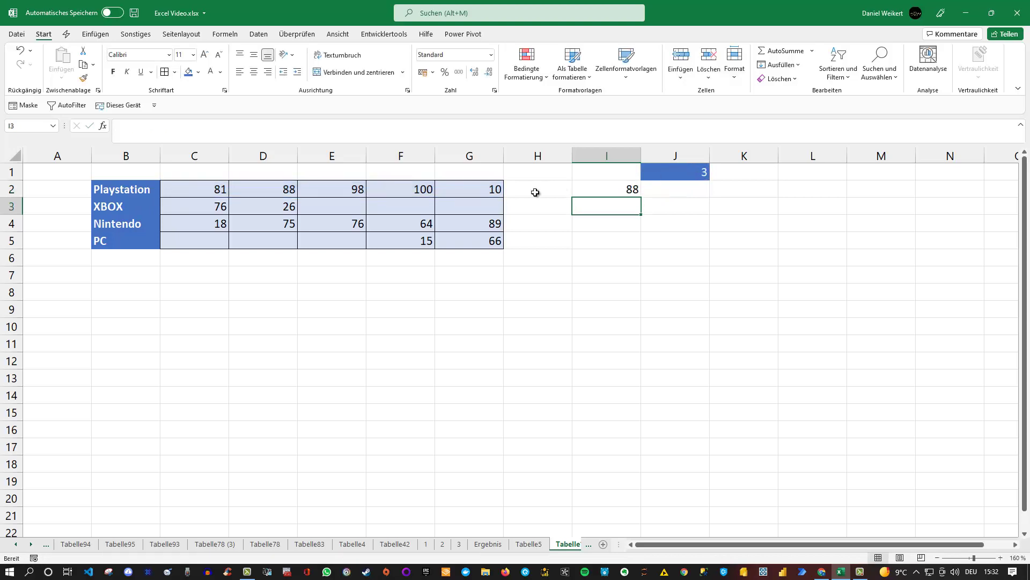
pyautogui.click(268, 190)
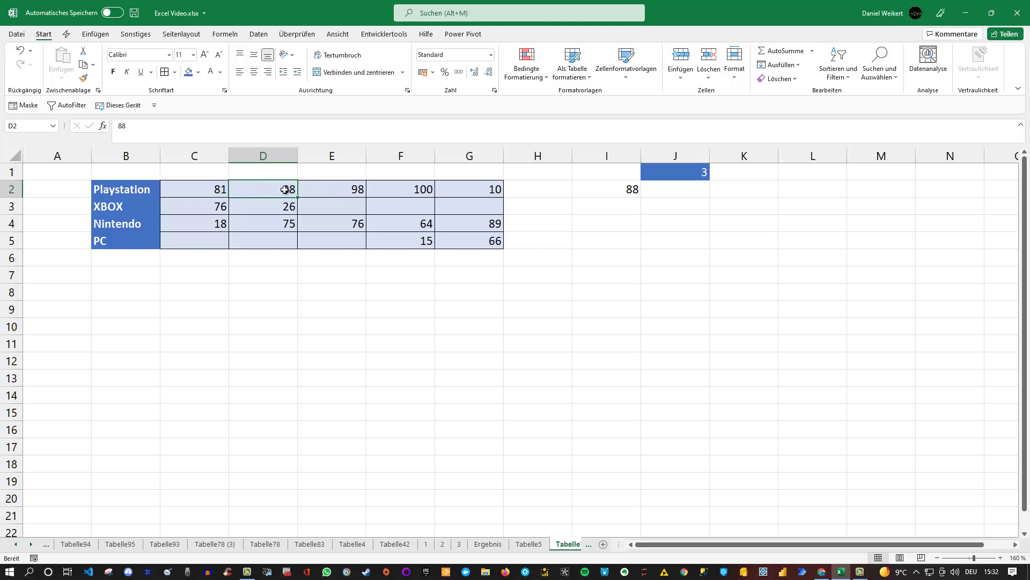
pyautogui.write('8')
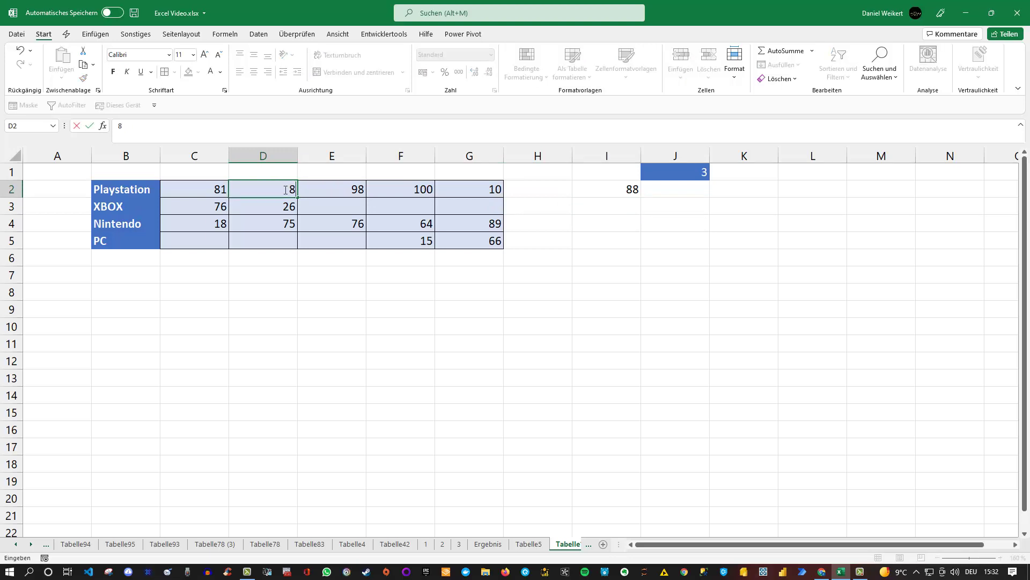
pyautogui.write('0')
pyautogui.press('Return')
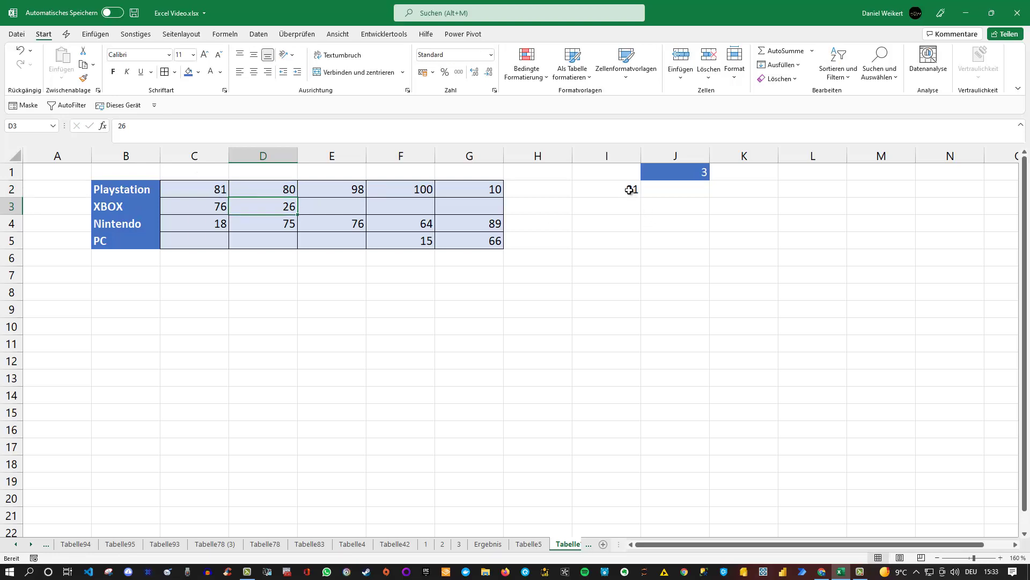
pyautogui.click(20, 52)
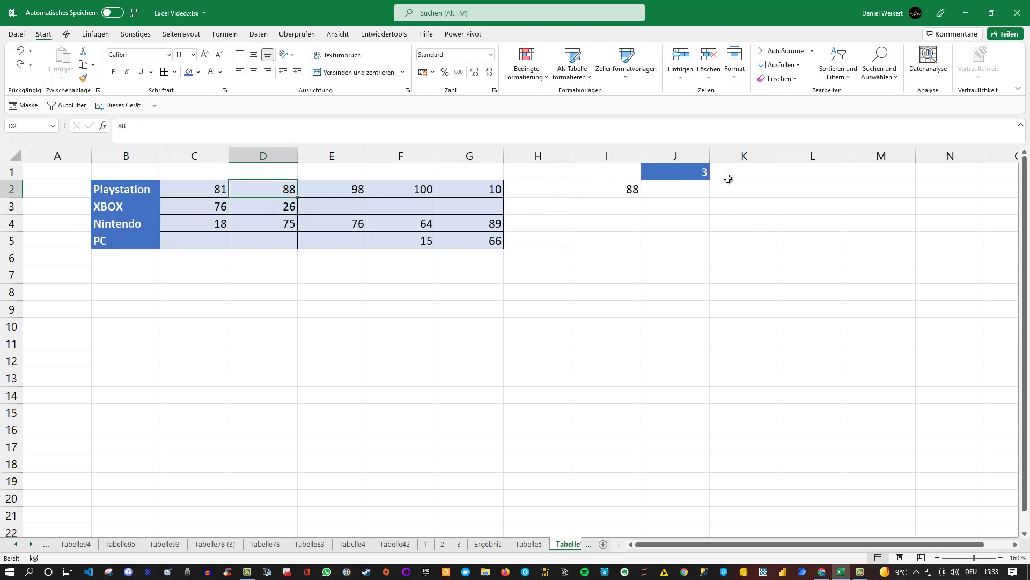
# Step: Change I2's formula to =KGRÖSSTE(C2:G2;SEQUENZ(J1))
pyautogui.click(706, 172)
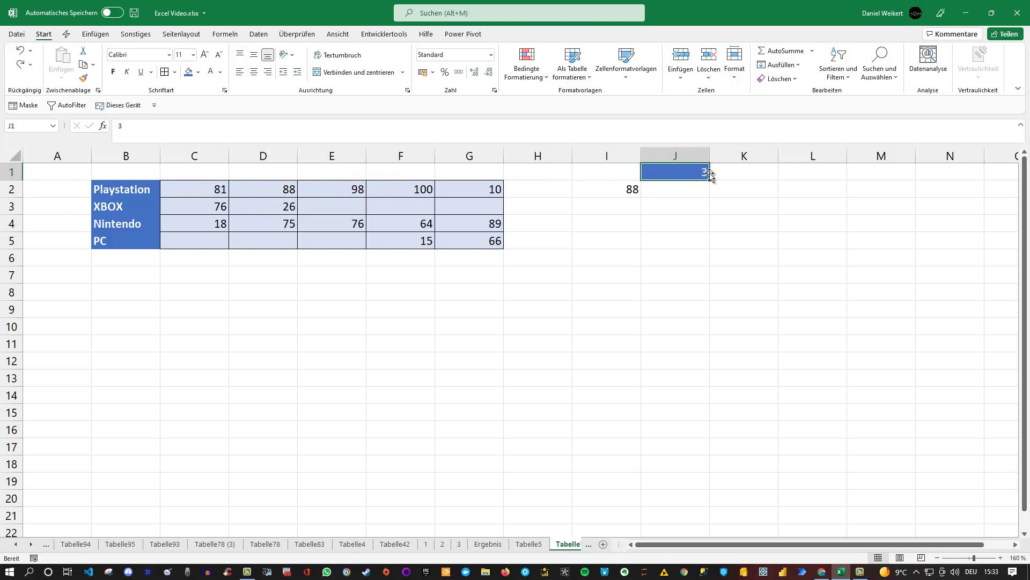
pyautogui.click(623, 189)
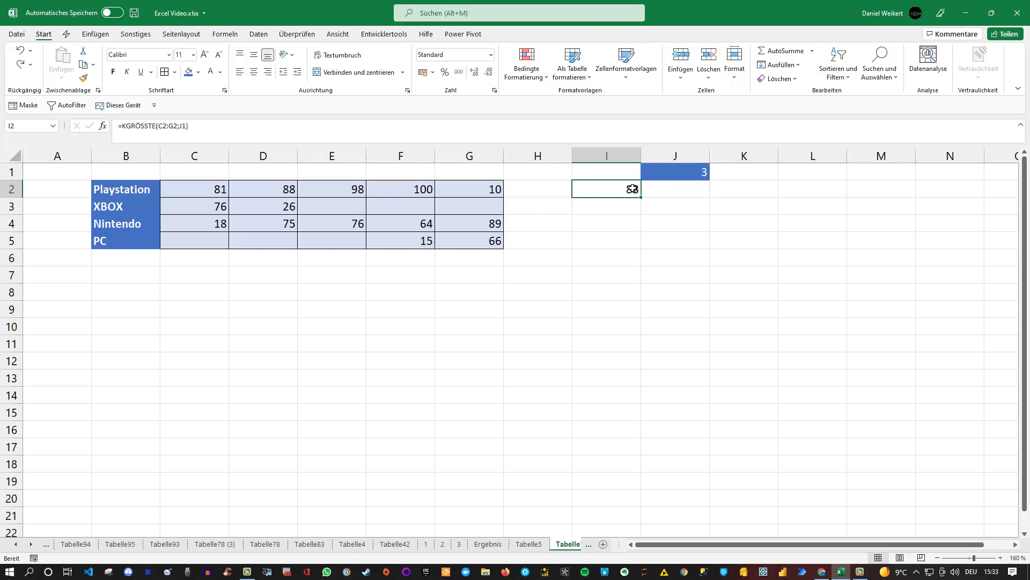
pyautogui.doubleClick(630, 189)
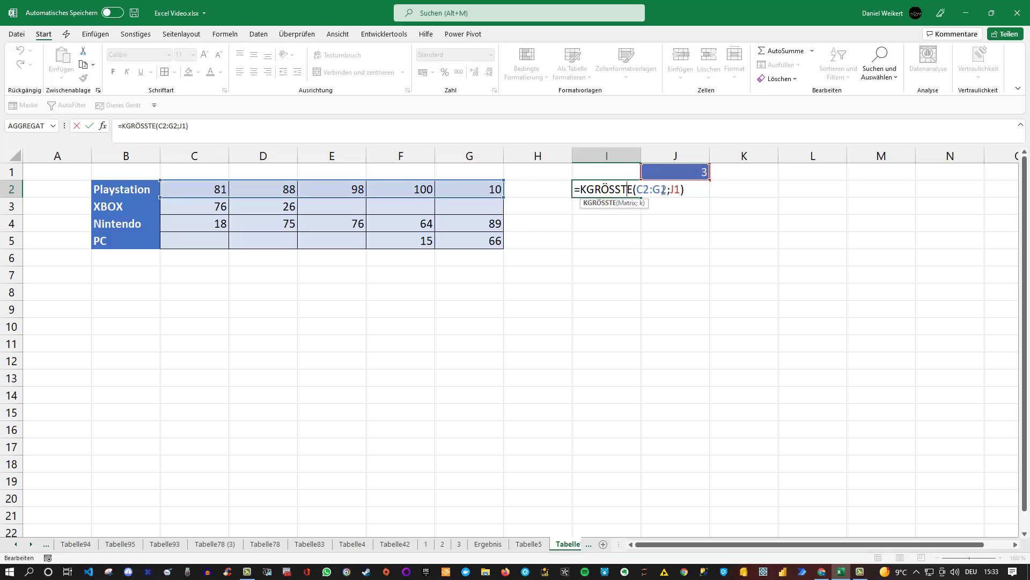
pyautogui.click(669, 189)
pyautogui.write('sequ')
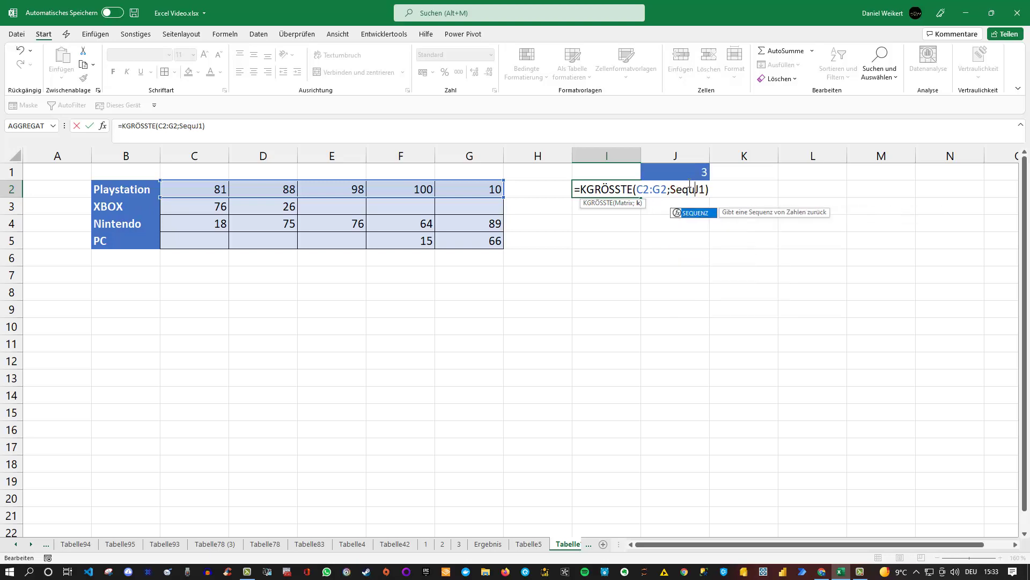
pyautogui.press('Tab')
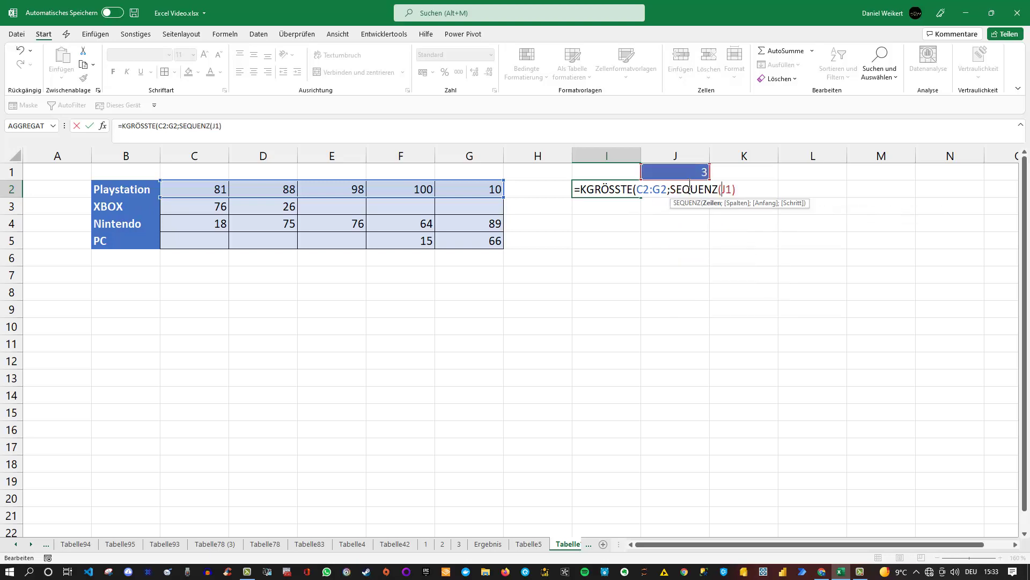
pyautogui.click(740, 190)
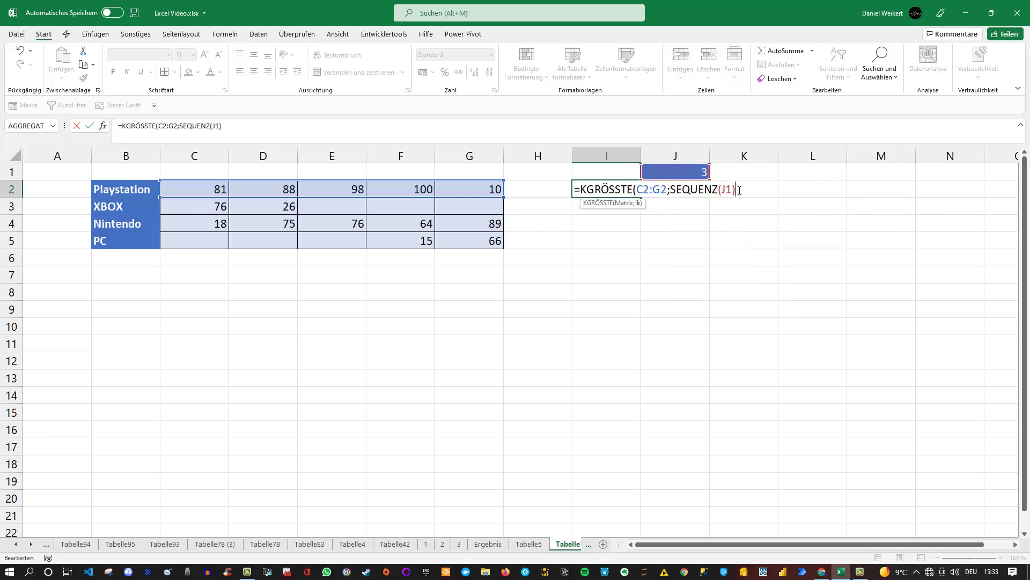
pyautogui.write(')')
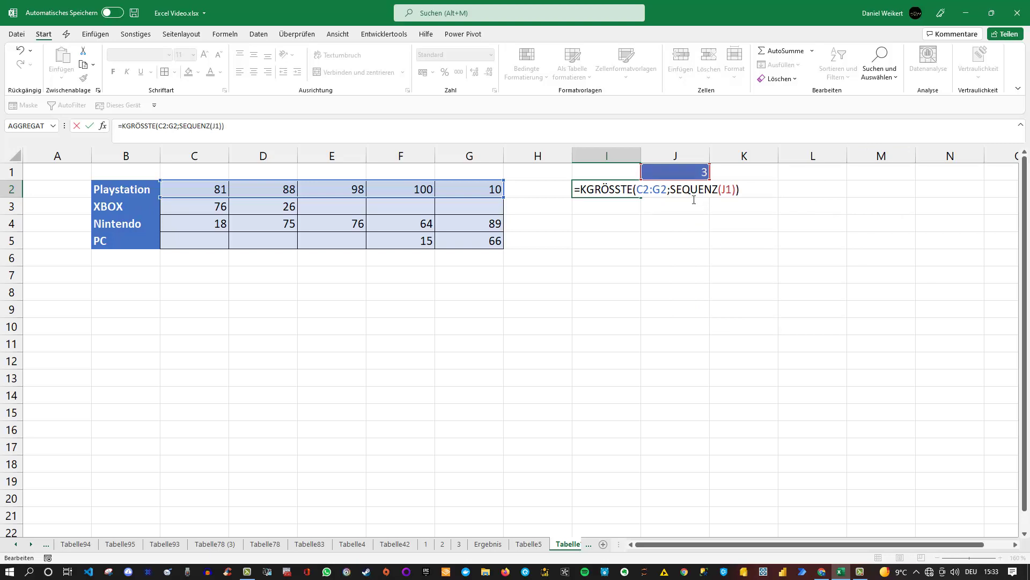
# Step: Copy the full formula text from inside cell I2
pyautogui.moveTo(577, 189); pyautogui.dragTo(722, 186)
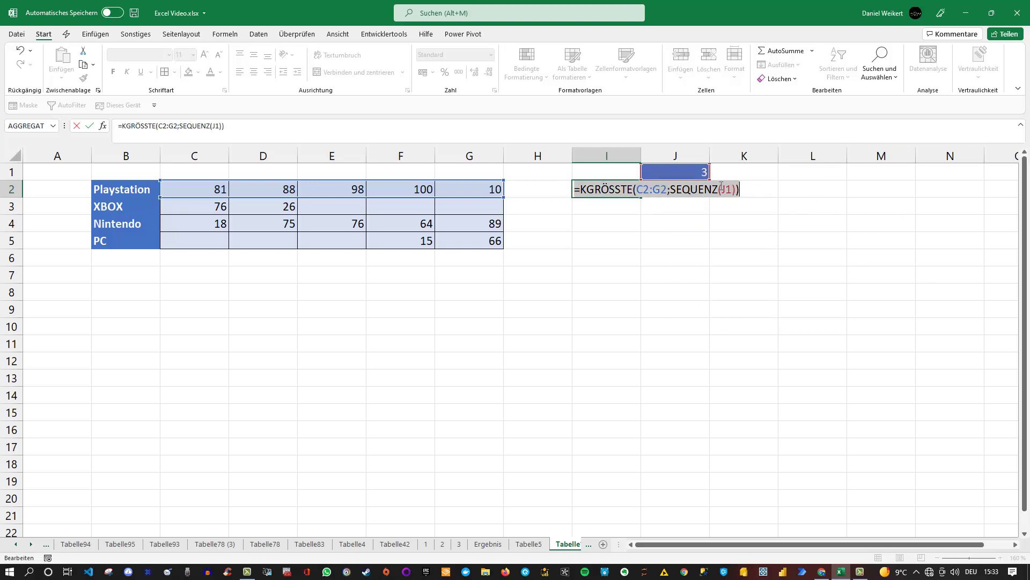
pyautogui.hotkey('ctrl', 'c')
pyautogui.click(577, 189)
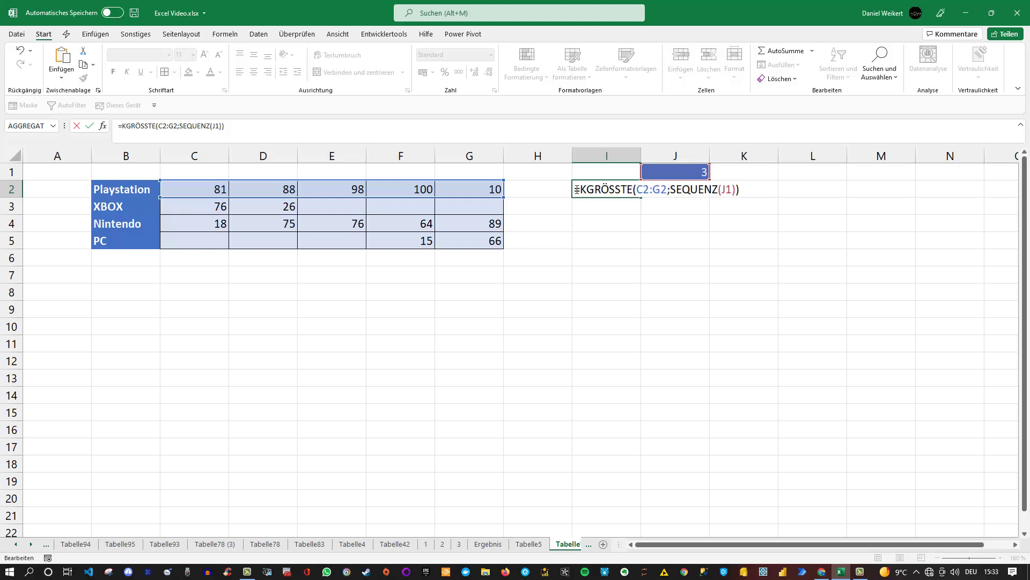
# Step: Turn I2's formula into text with an apostrophe and paste a copy into K7
pyautogui.write("'")
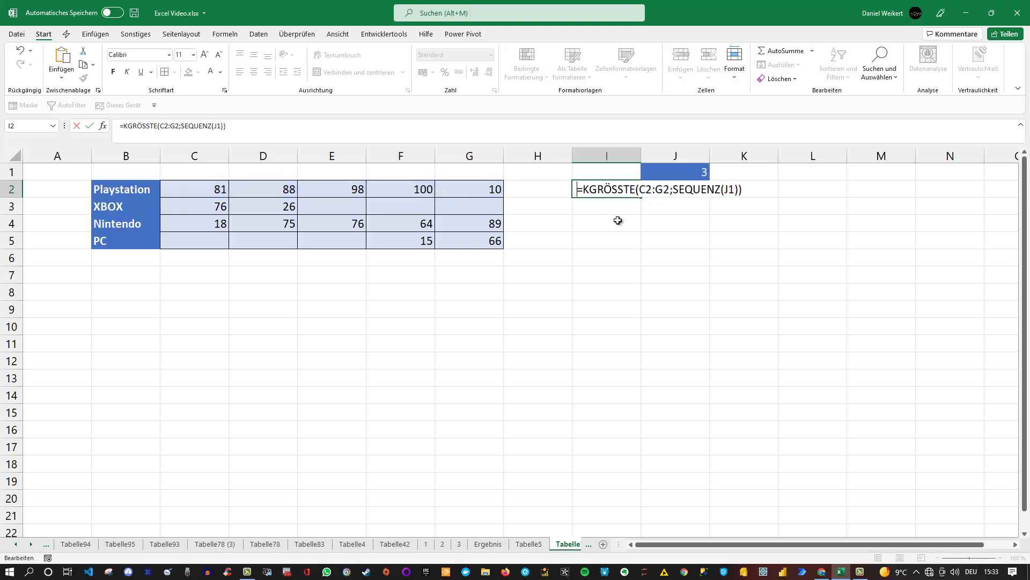
pyautogui.press('Return')
pyautogui.click(724, 270)
pyautogui.doubleClick(720, 274)
pyautogui.hotkey('ctrl', 'v')
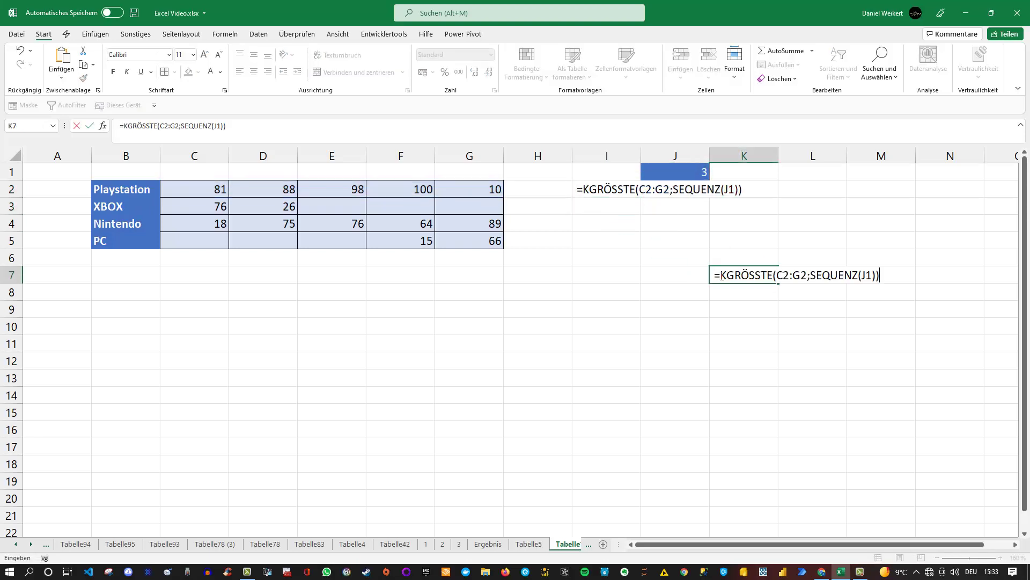
pyautogui.click(670, 247)
# Step: Evaluate the KGRÖSSTE formula in I2 with F9 to see {100;98;88}, then discard it
pyautogui.click(585, 188)
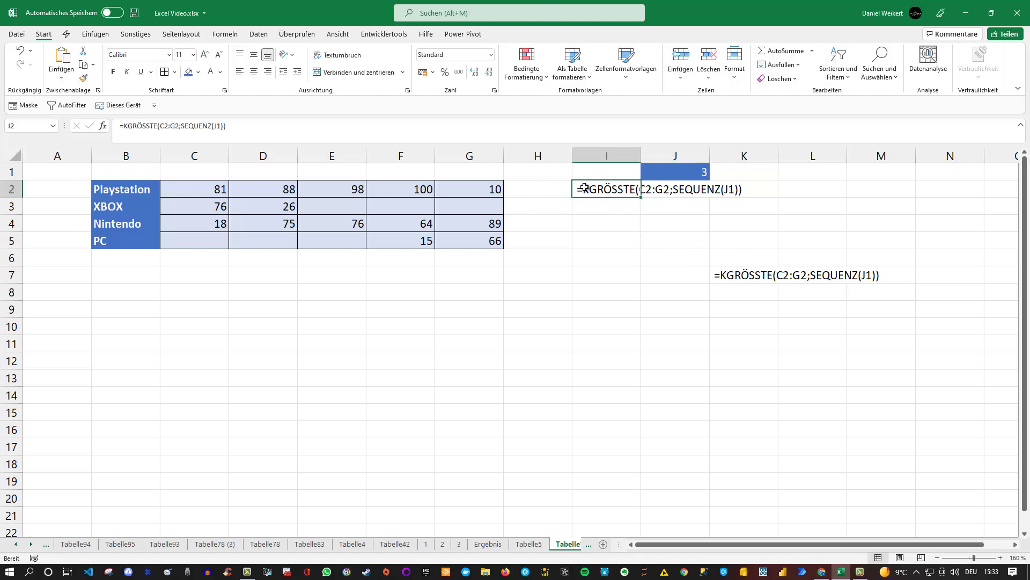
pyautogui.doubleClick(584, 189)
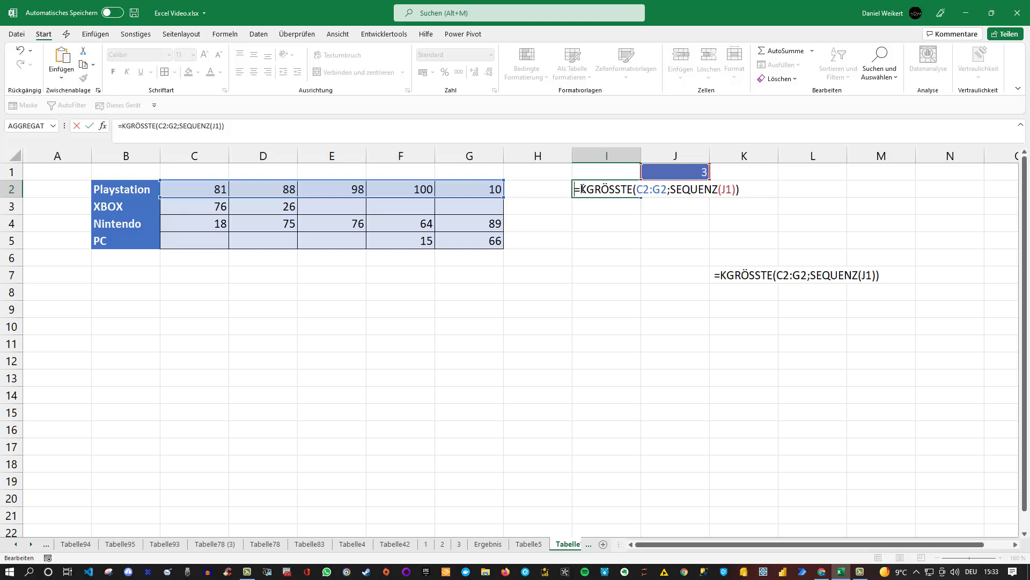
pyautogui.moveTo(582, 189); pyautogui.dragTo(739, 187)
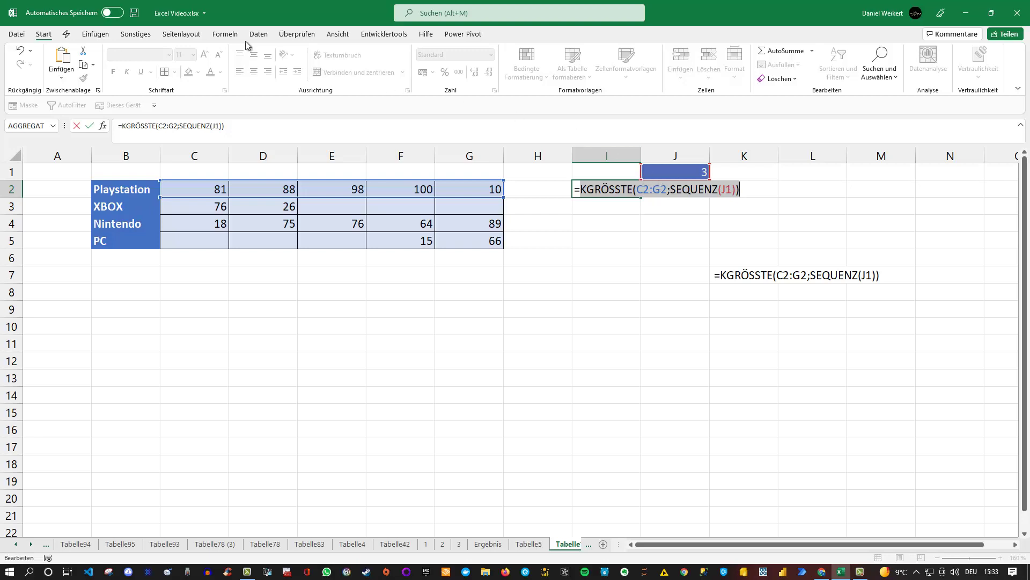
pyautogui.click(228, 34)
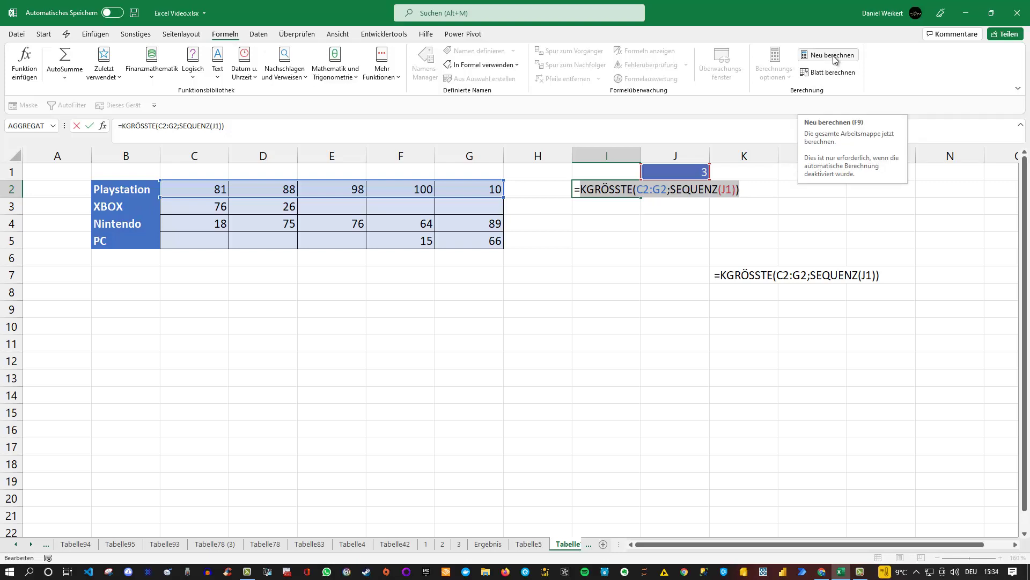
pyautogui.press('F9')
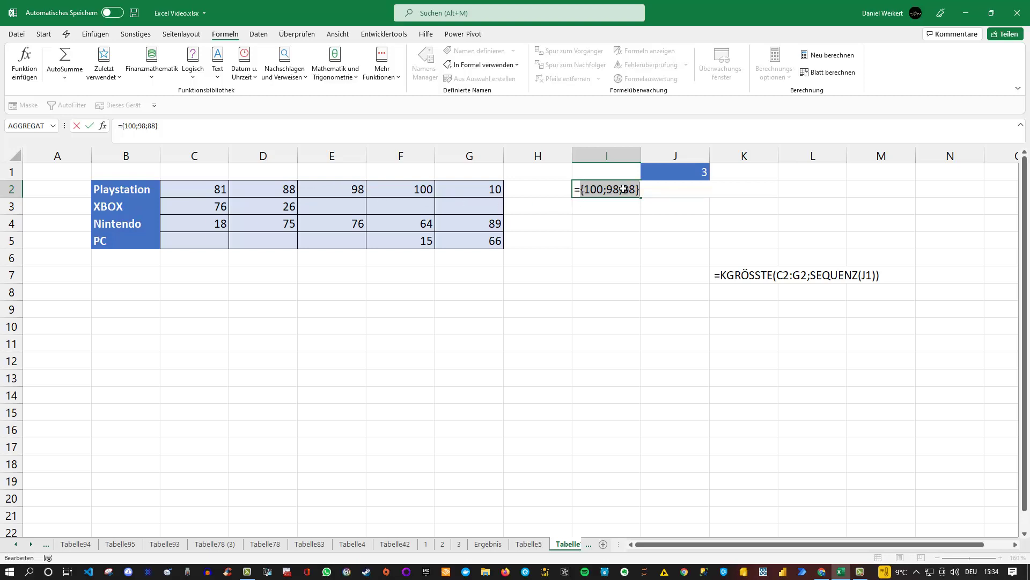
pyautogui.press('Escape')
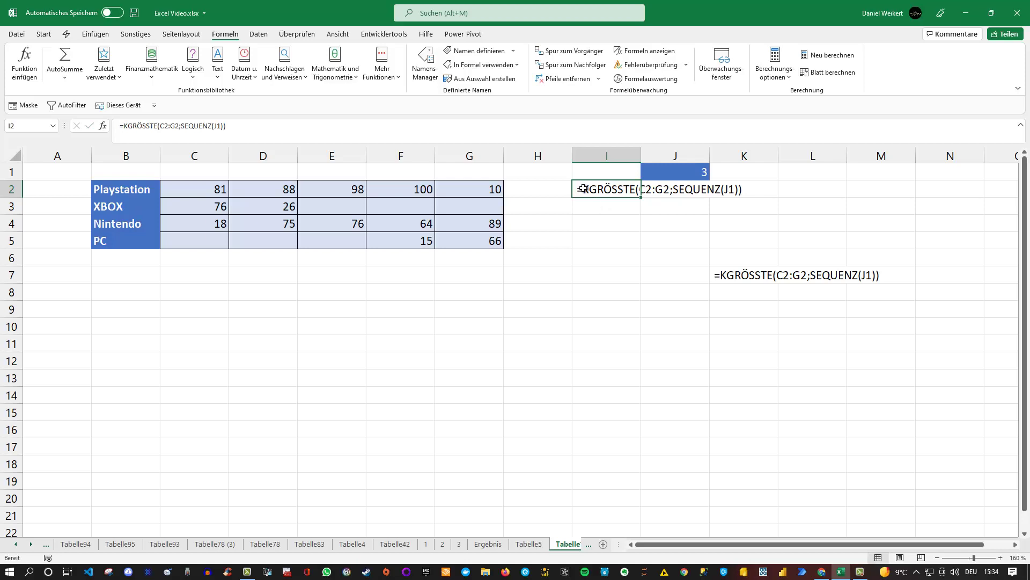
# Step: Wrap I2's formula in Summe( ) so it totals the top three values, 286
pyautogui.doubleClick(583, 189)
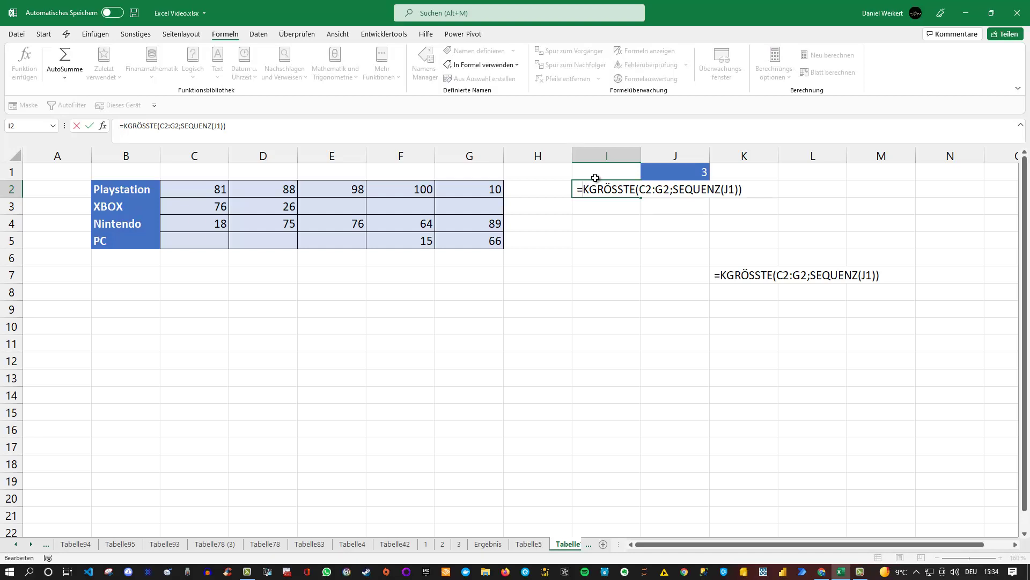
pyautogui.write('S')
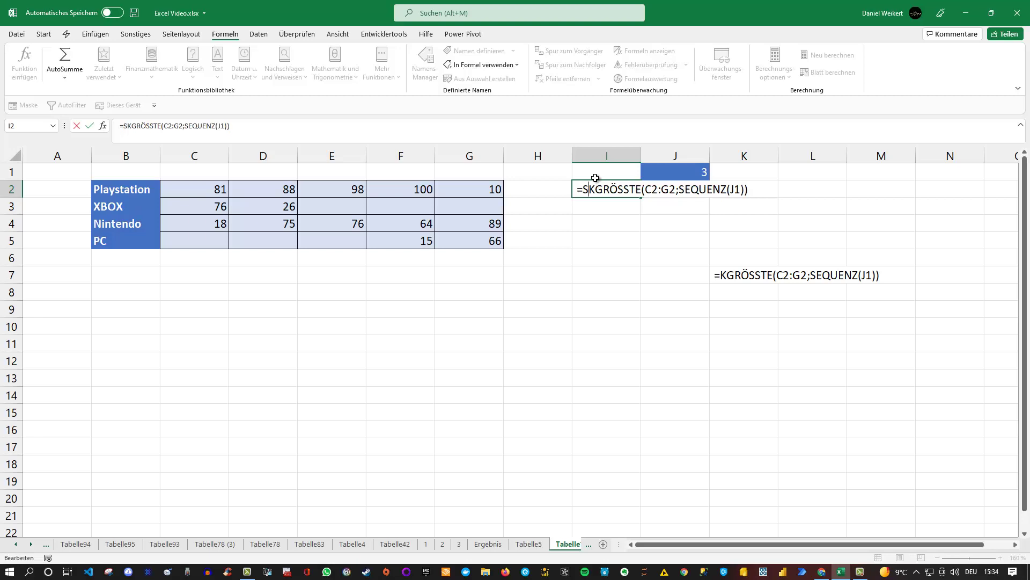
pyautogui.write('umme')
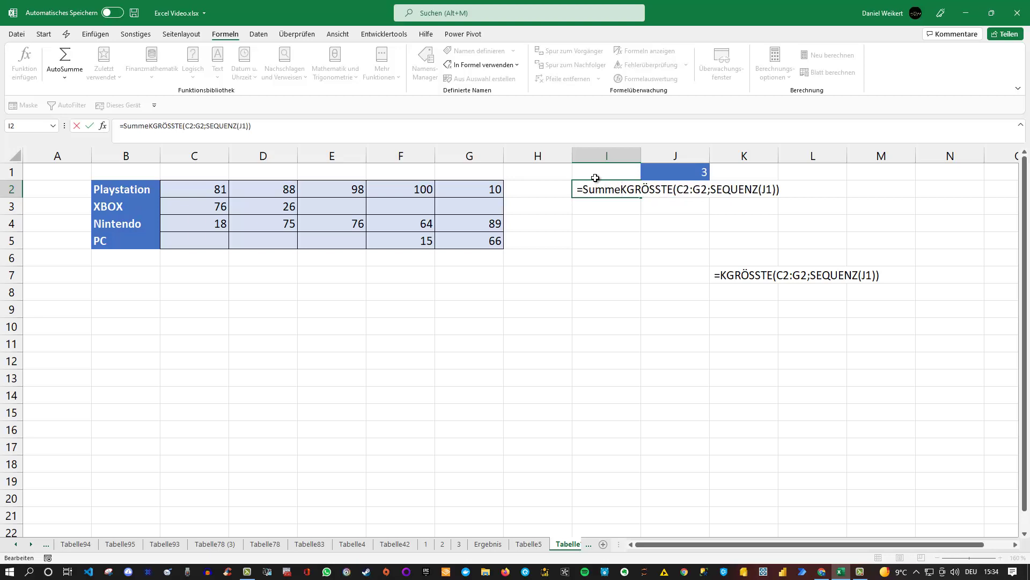
pyautogui.write('(')
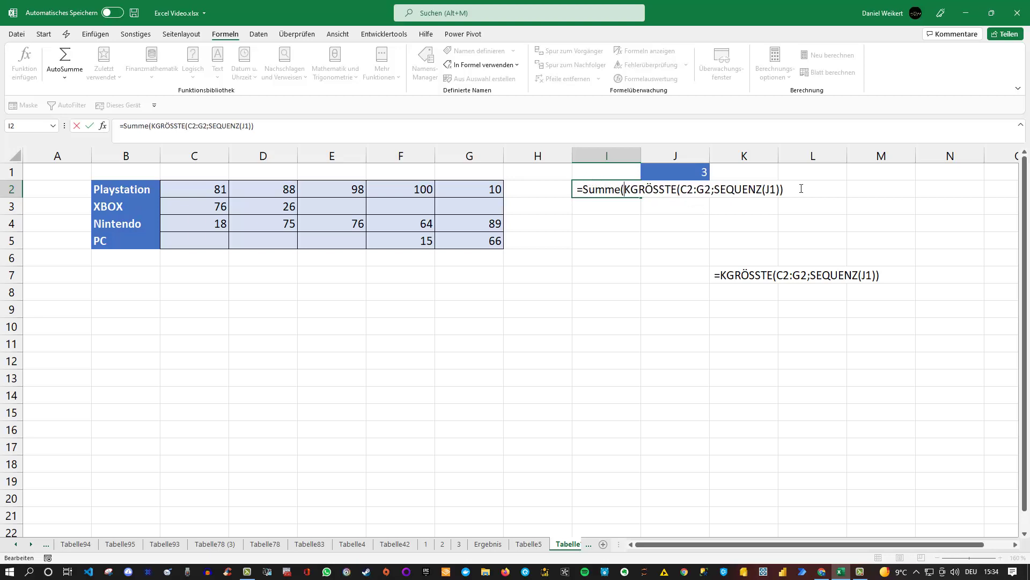
pyautogui.write(')')
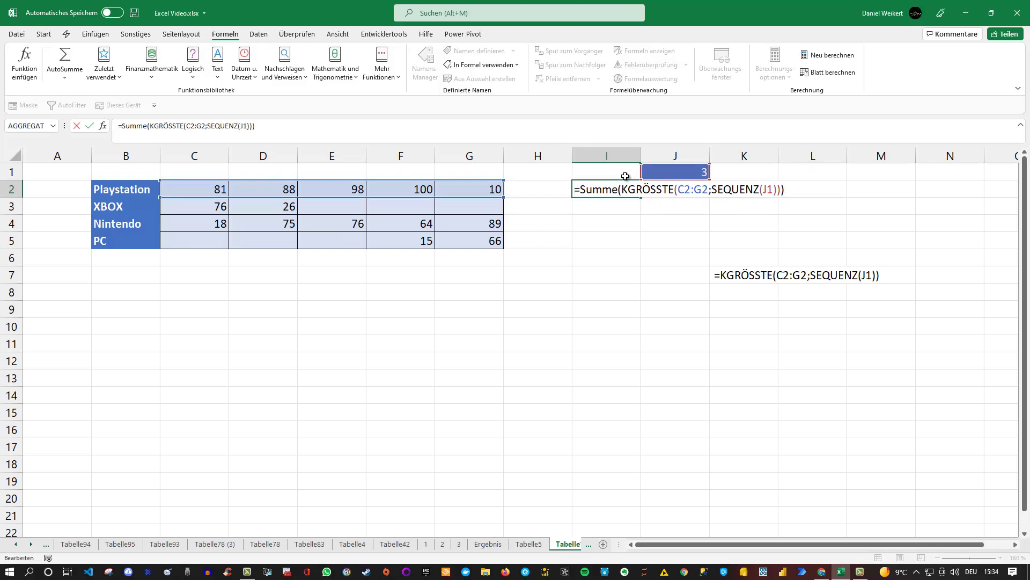
pyautogui.hotkey('ctrl', 'Return')
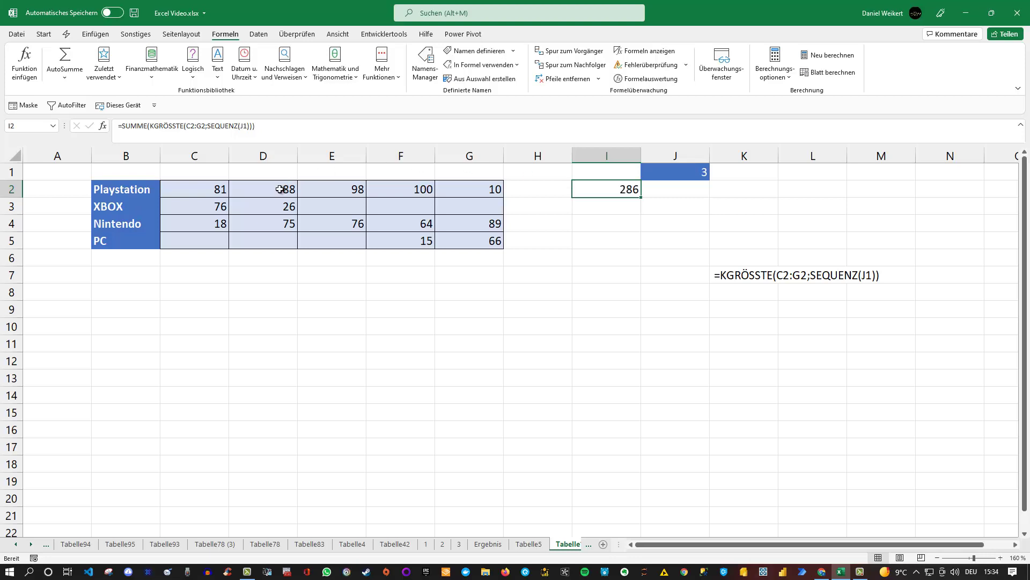
pyautogui.click(290, 190)
# Step: Make the rank absolute: =SUMME(KGRÖSSTE(C2:G2;SEQUENZ($J$1))) in I2, still 286
pyautogui.moveTo(290, 189); pyautogui.dragTo(393, 188)
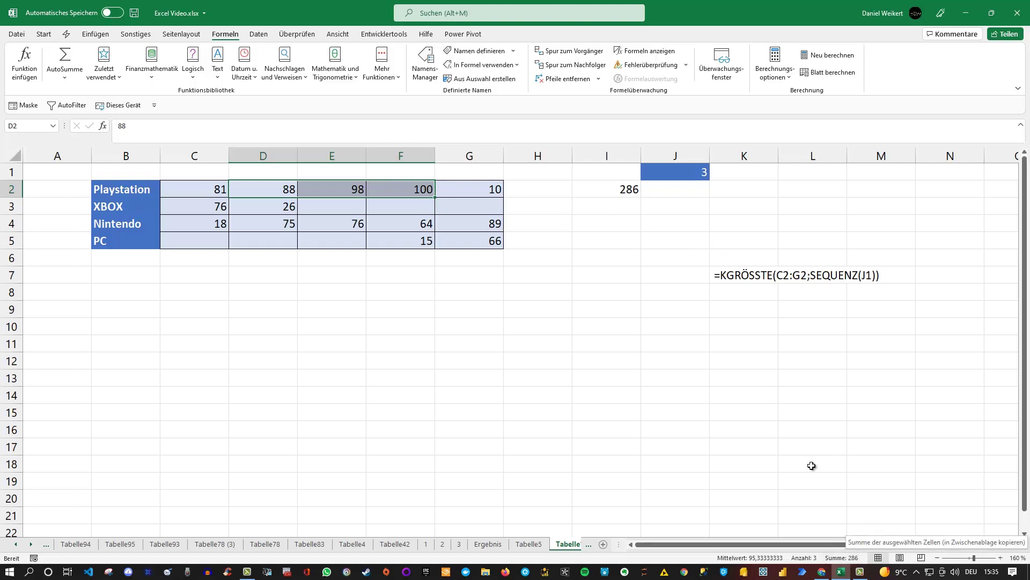
pyautogui.click(617, 187)
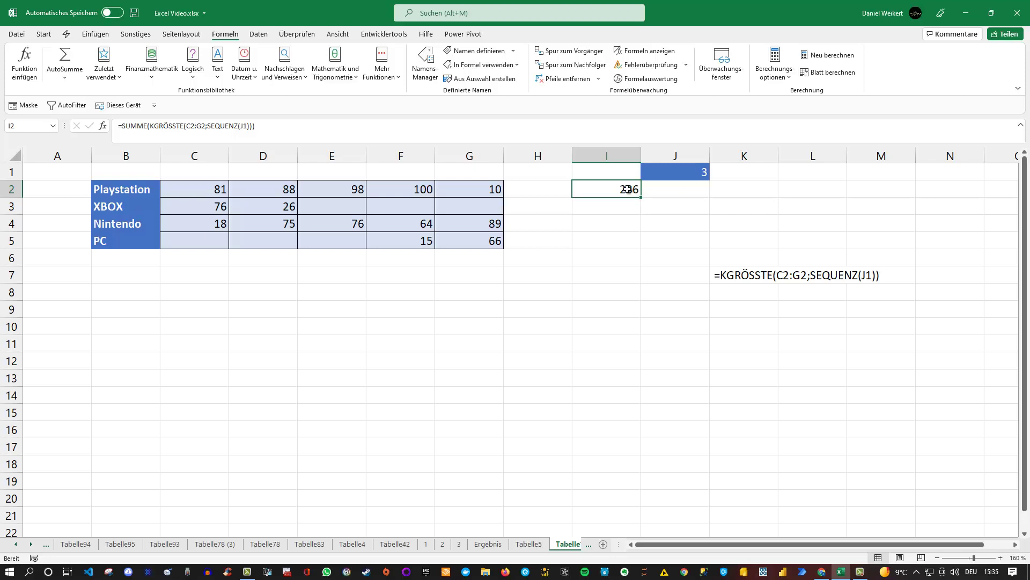
pyautogui.doubleClick(627, 189)
pyautogui.click(771, 188)
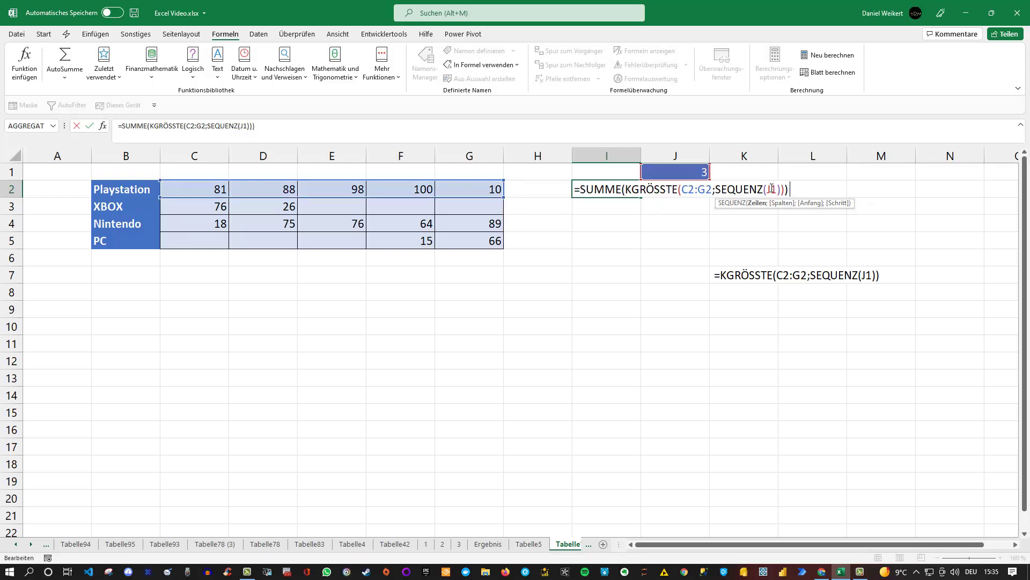
pyautogui.press('F4')
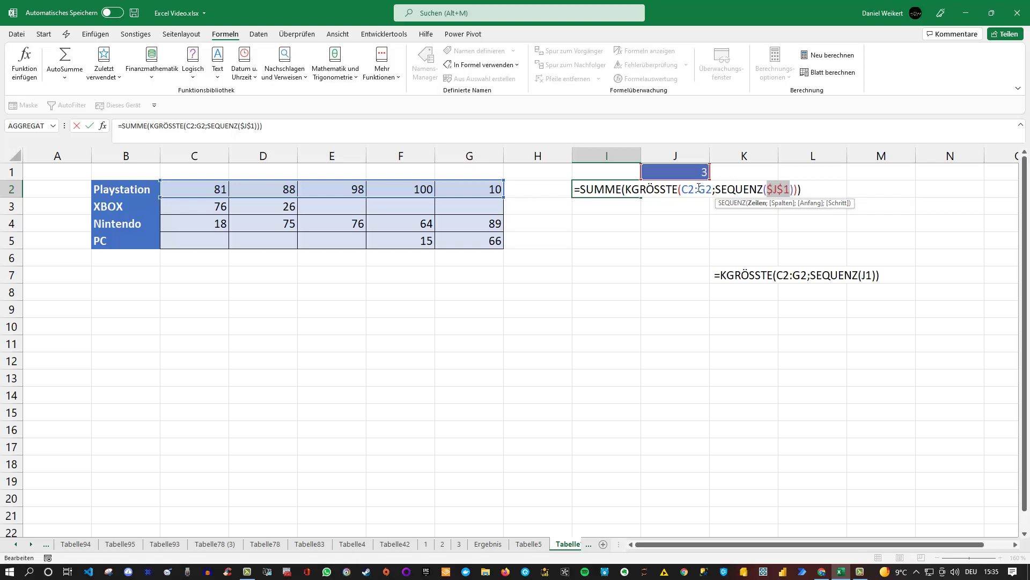
pyautogui.press('Return')
pyautogui.click(635, 190)
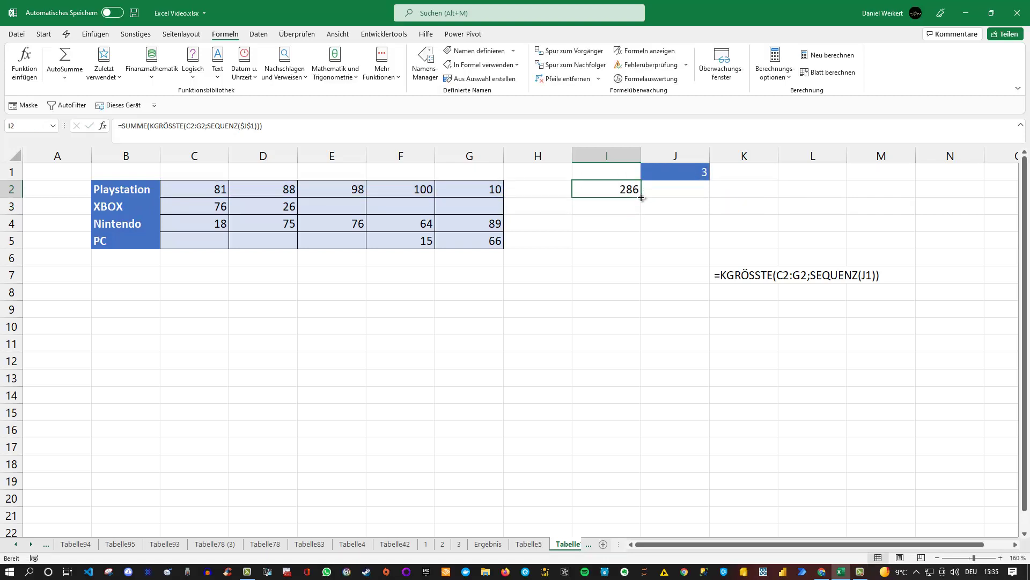
# Step: Fill I2's formula down to I5 and verify Nintendo's 240 from its three largest values
pyautogui.moveTo(641, 197); pyautogui.dragTo(633, 246)
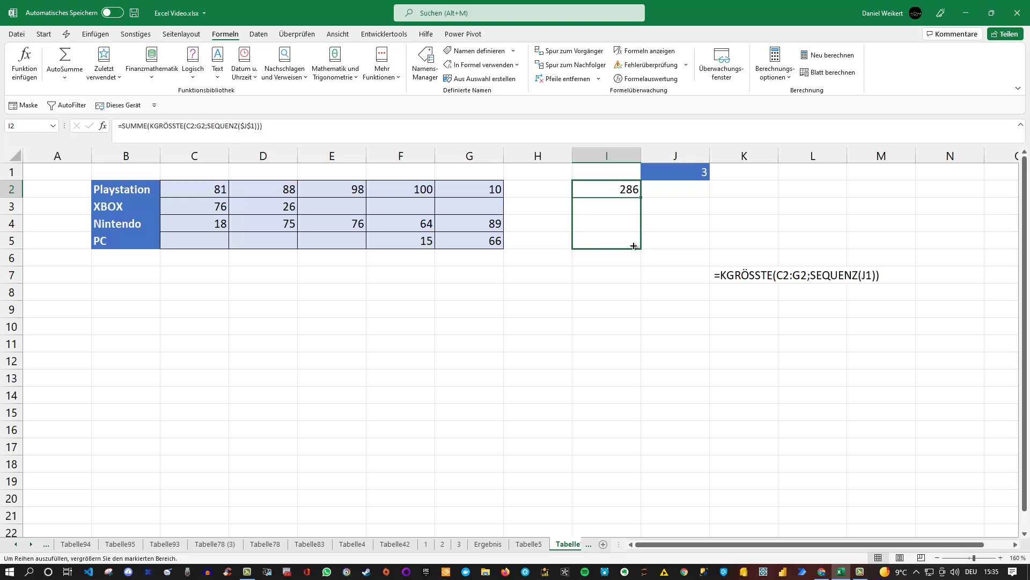
pyautogui.moveTo(633, 246); pyautogui.dragTo(633, 245)
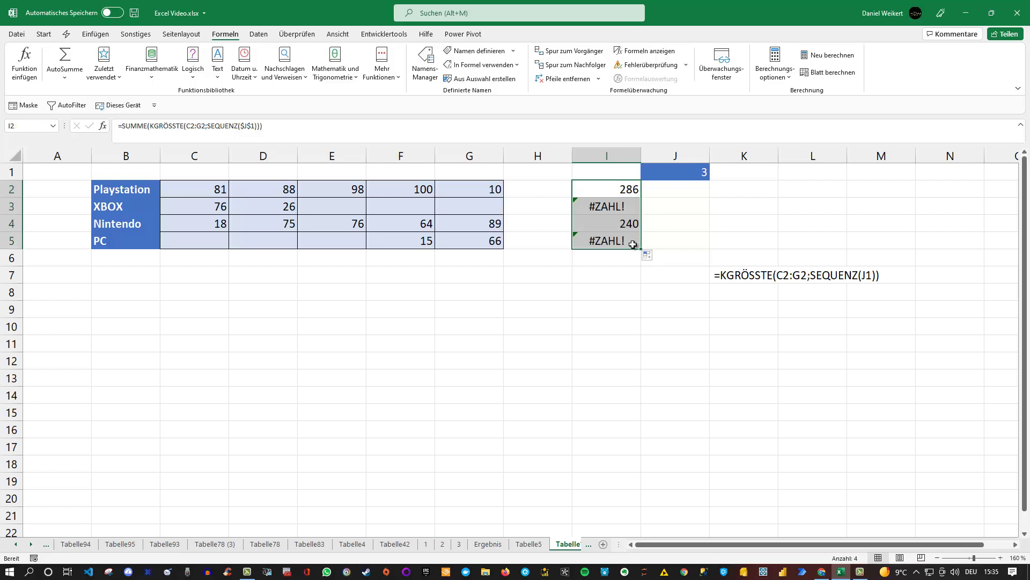
pyautogui.click(627, 226)
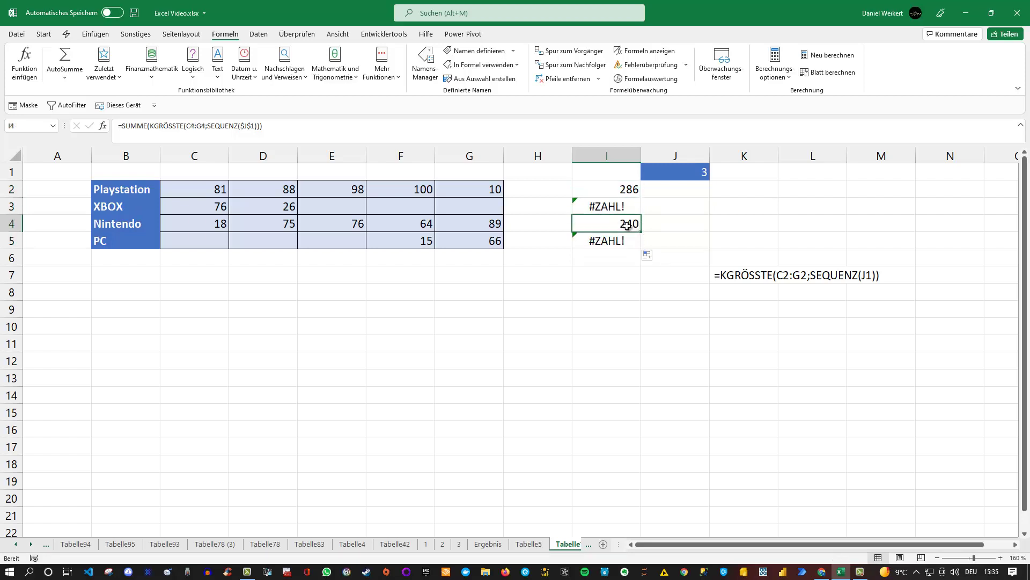
pyautogui.click(470, 226)
pyautogui.keyDown('ctrl'); pyautogui.click(341, 224); pyautogui.keyUp('ctrl')
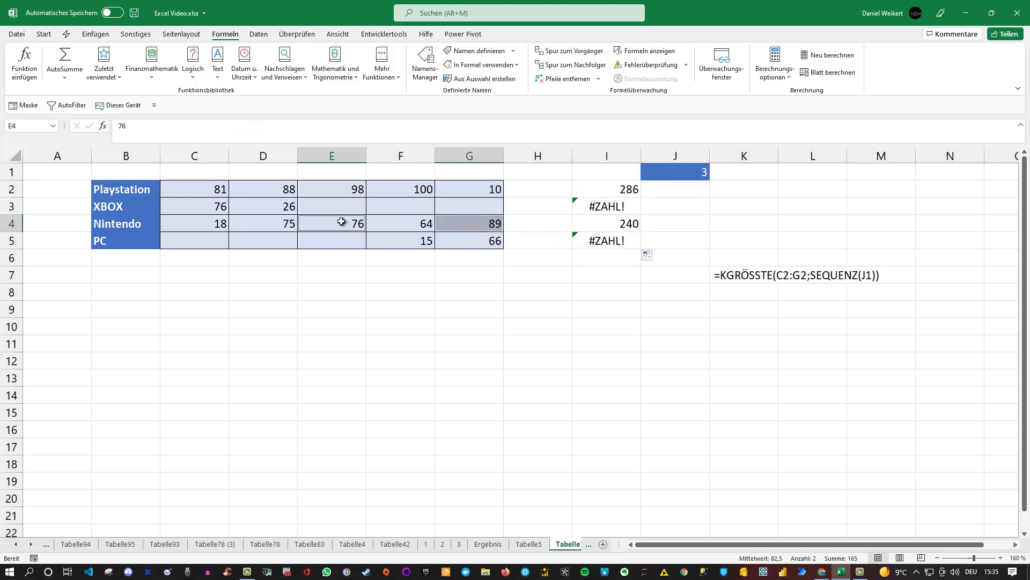
pyautogui.keyDown('ctrl'); pyautogui.click(284, 223); pyautogui.keyUp('ctrl')
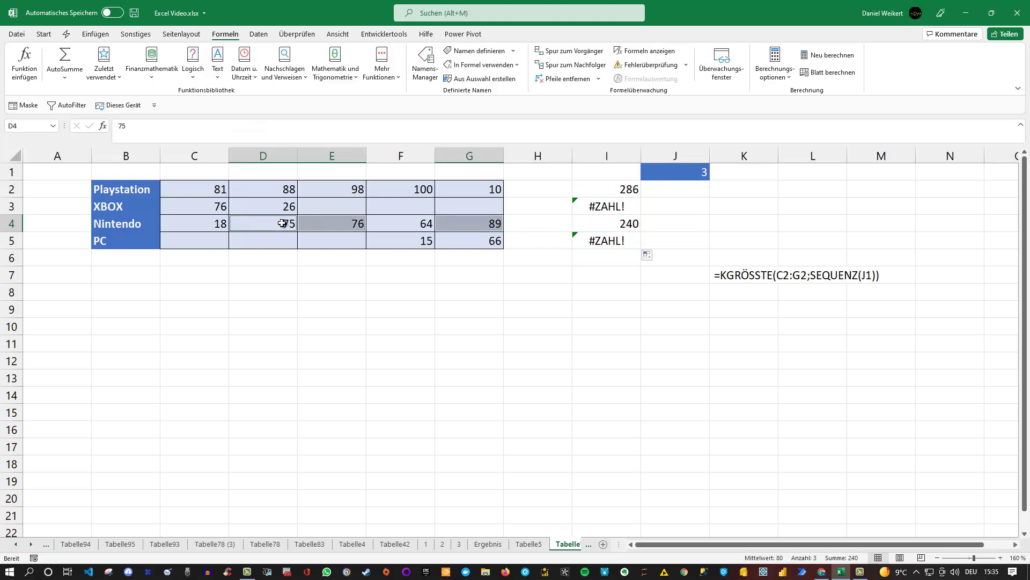
# Step: Inspect the #ZAHL! errors in I3 and I5, noting the empty cell E3
pyautogui.click(614, 206)
pyautogui.click(607, 243)
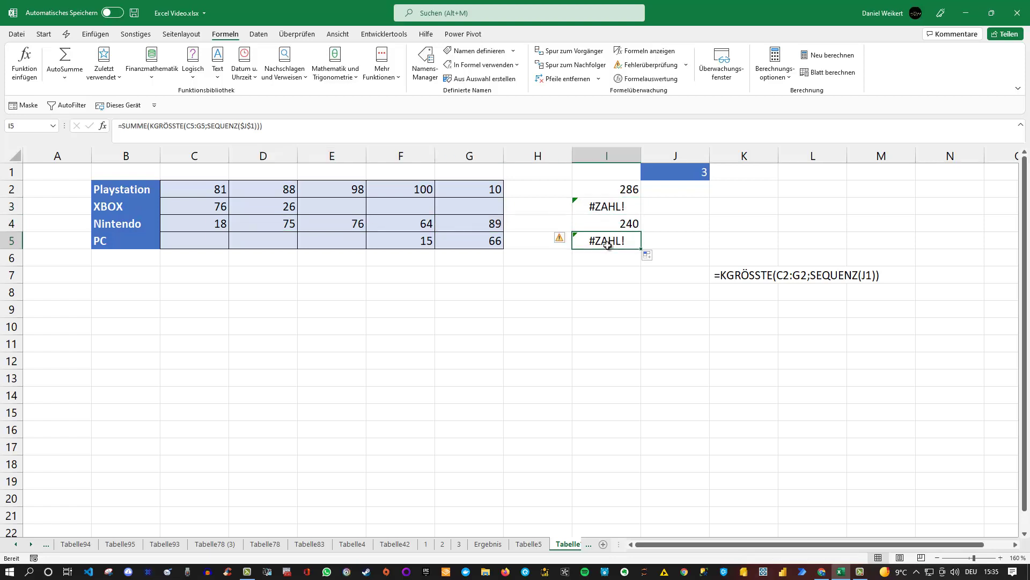
pyautogui.click(611, 208)
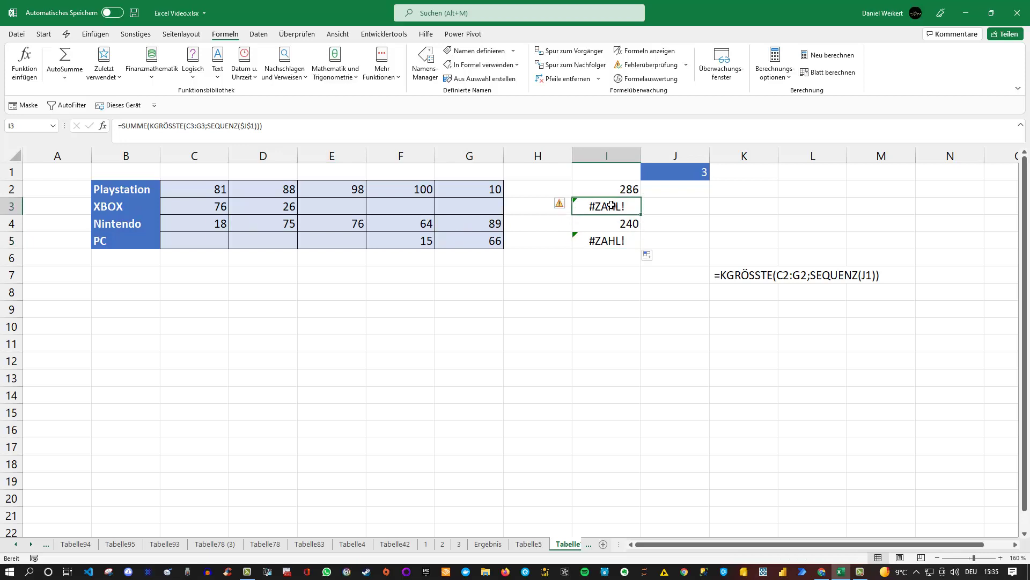
pyautogui.click(610, 241)
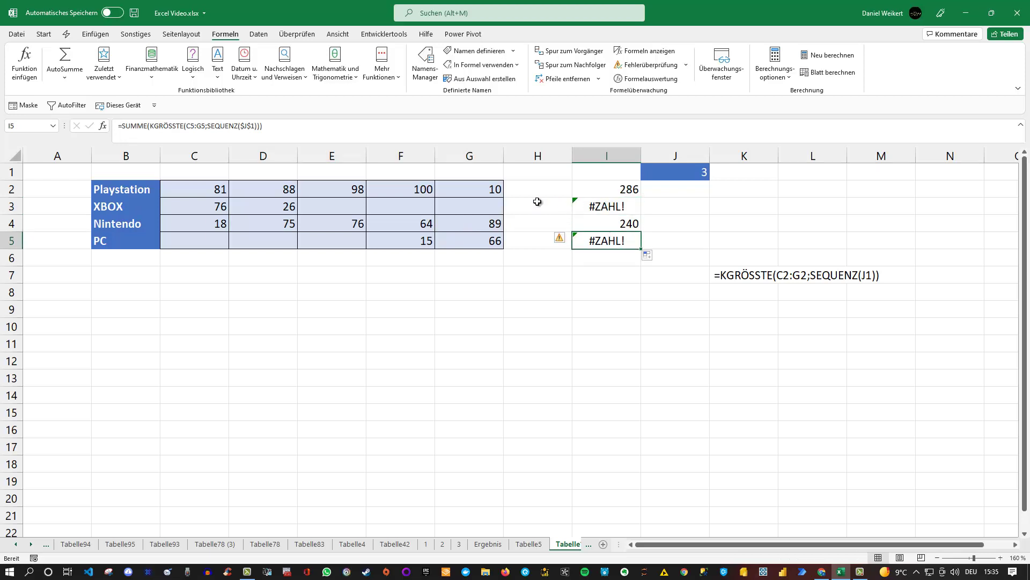
pyautogui.click(341, 207)
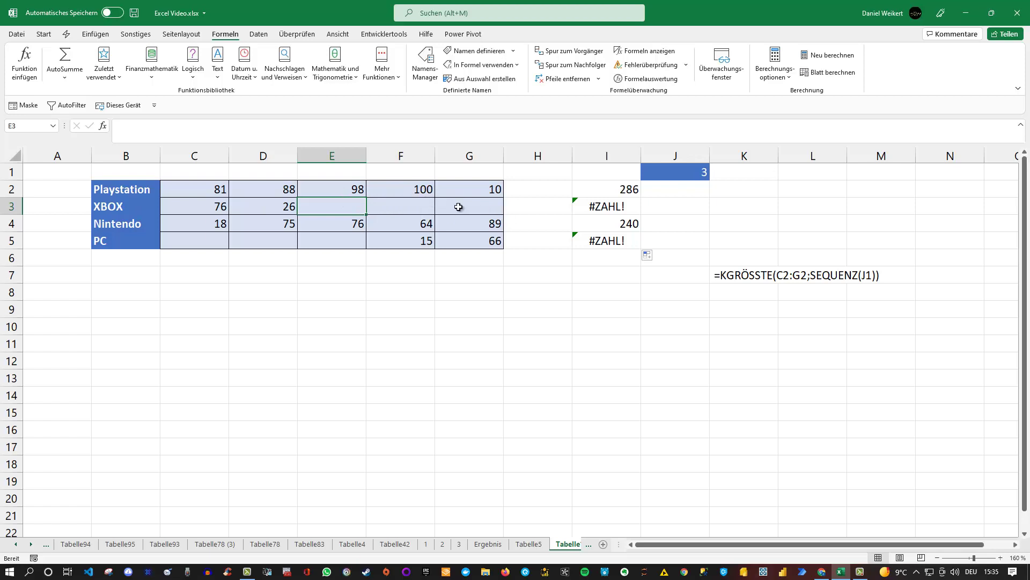
pyautogui.click(617, 209)
pyautogui.doubleClick(617, 209)
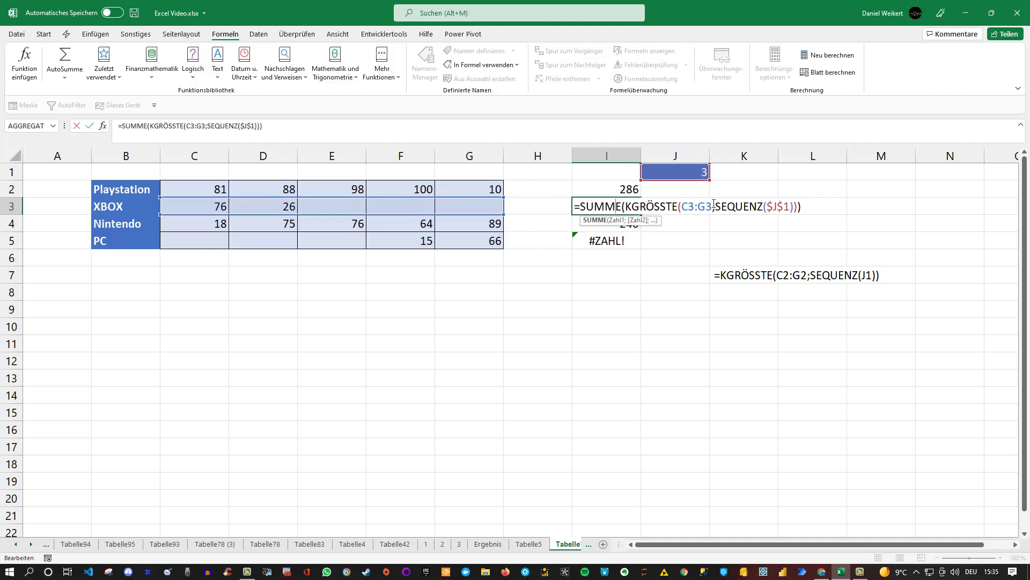
pyautogui.click(628, 207)
pyautogui.moveTo(626, 208); pyautogui.dragTo(798, 207)
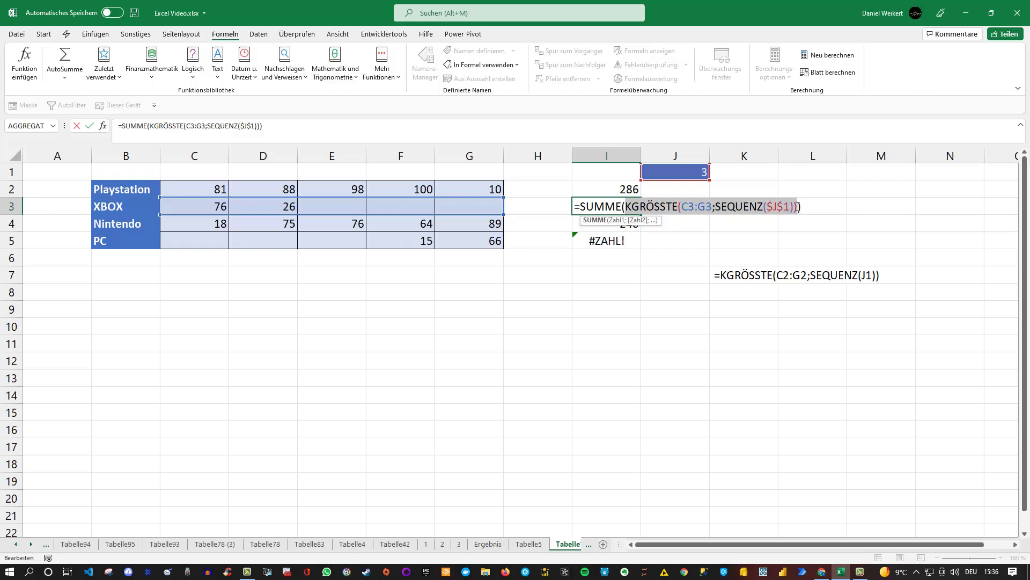
pyautogui.press('F9')
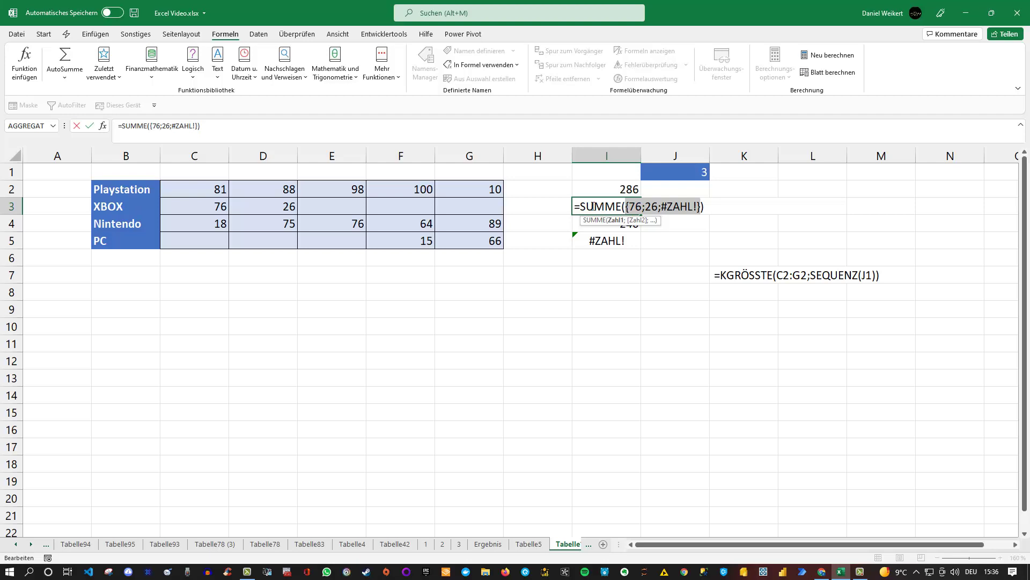
pyautogui.press('Escape')
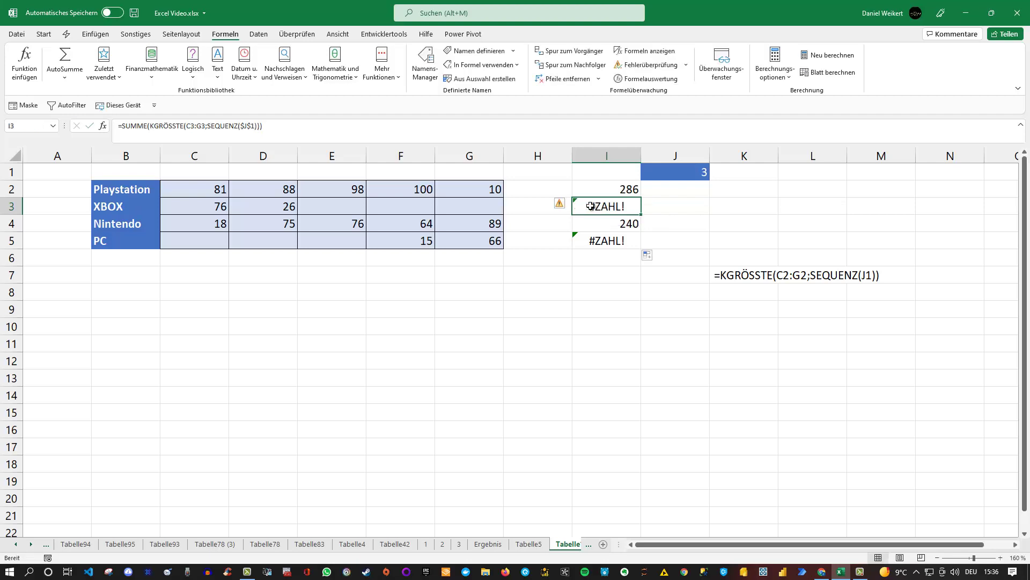
pyautogui.click(621, 189)
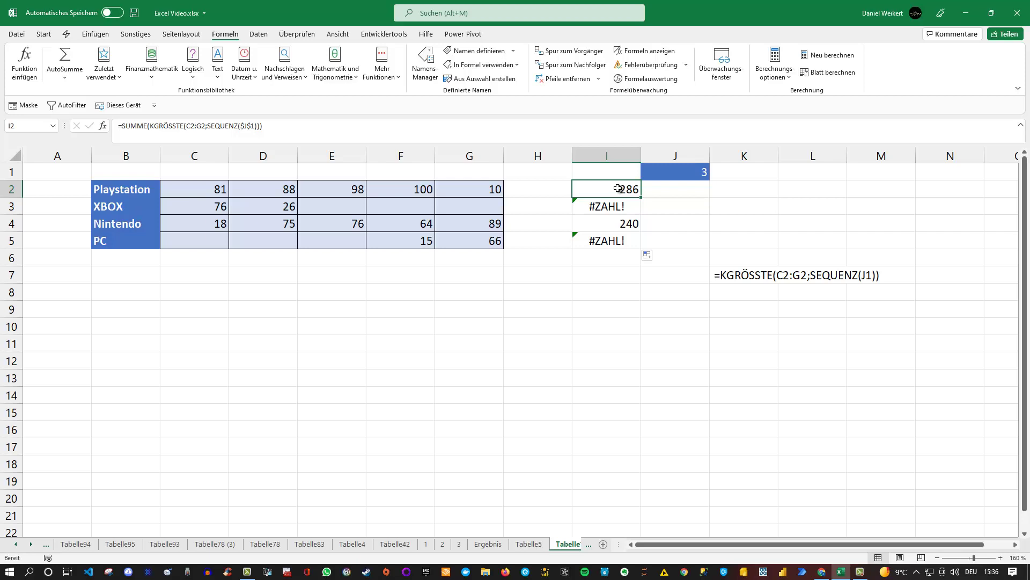
# Step: Add +0 after G2 so I2 reads =SUMME(KGRÖSSTE(C2:G2+0;SEQUENZ($J$1)))
pyautogui.doubleClick(618, 189)
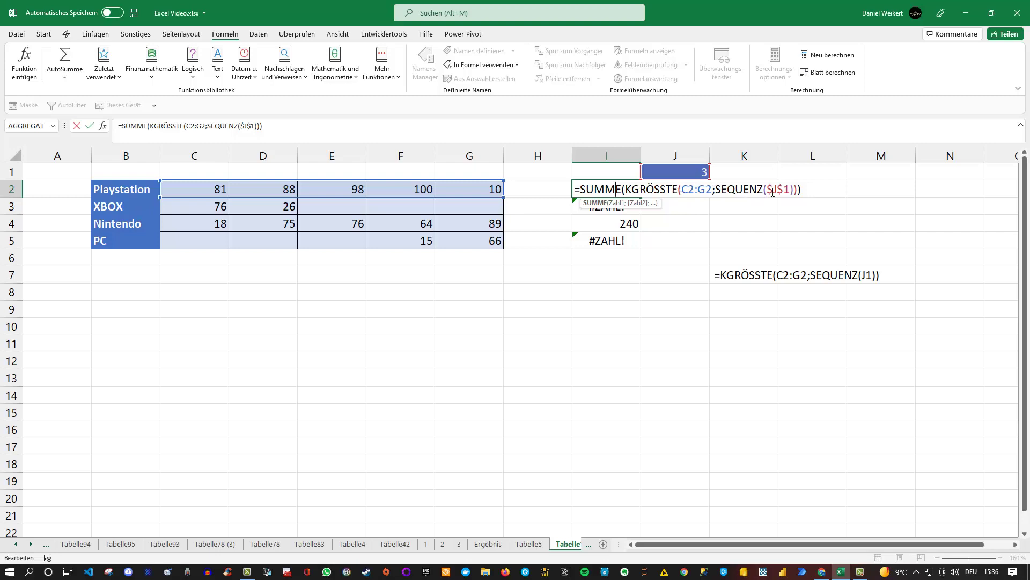
pyautogui.click(713, 189)
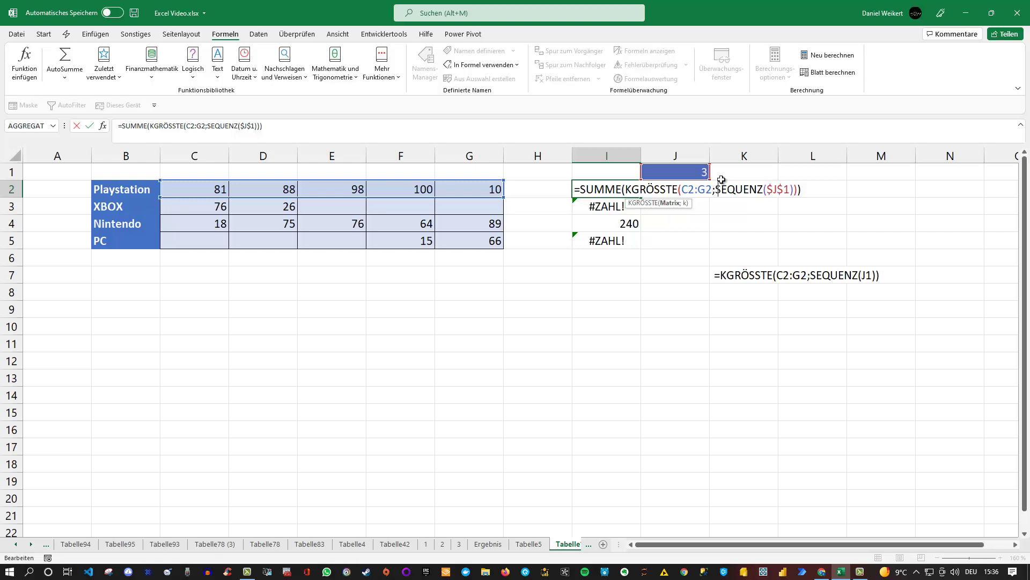
pyautogui.write('+0')
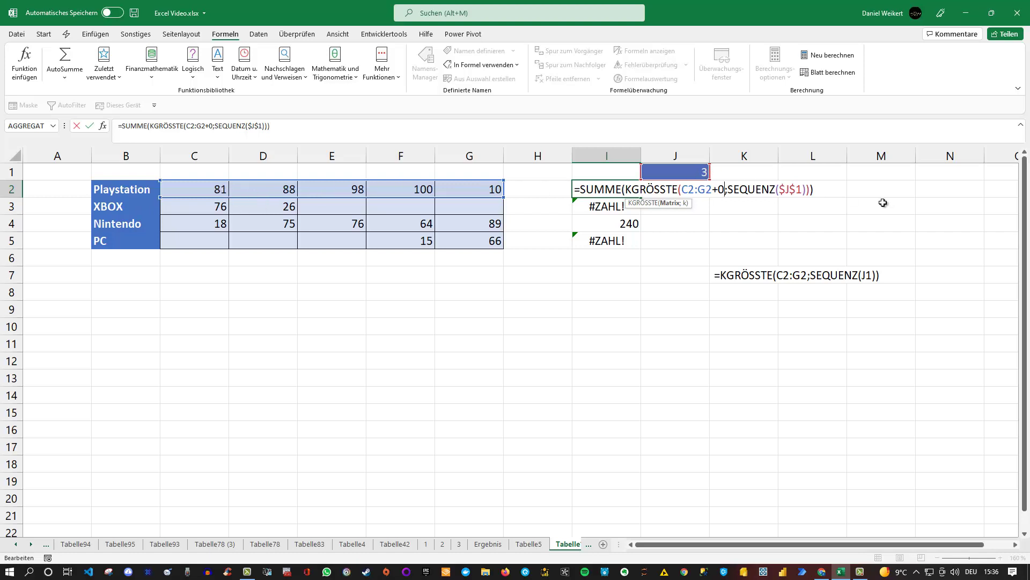
pyautogui.press('Return')
pyautogui.click(631, 190)
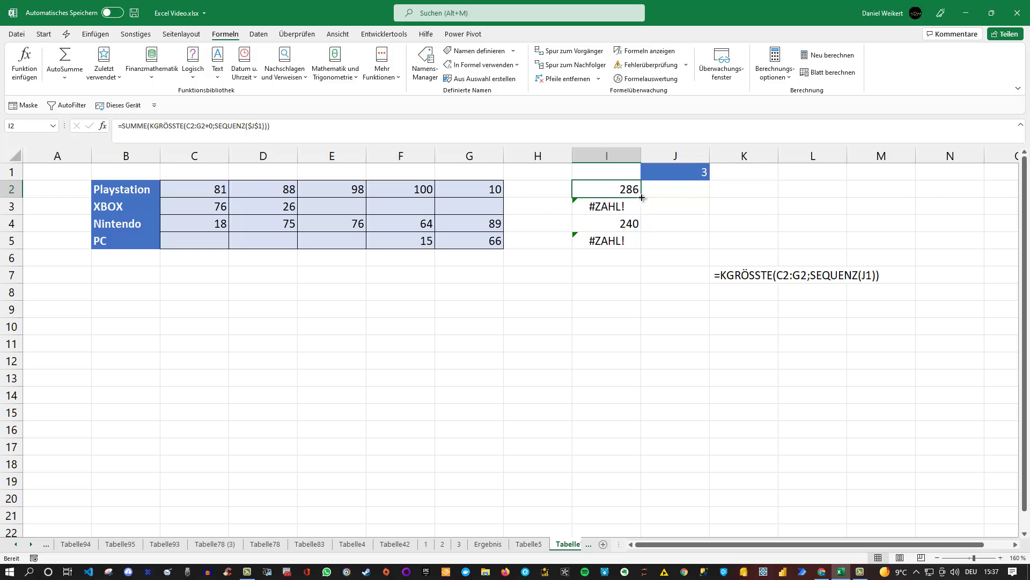
# Step: Fill the +0 formula down to I5, giving 286, 102, 240 and 81
pyautogui.moveTo(641, 198); pyautogui.dragTo(640, 248)
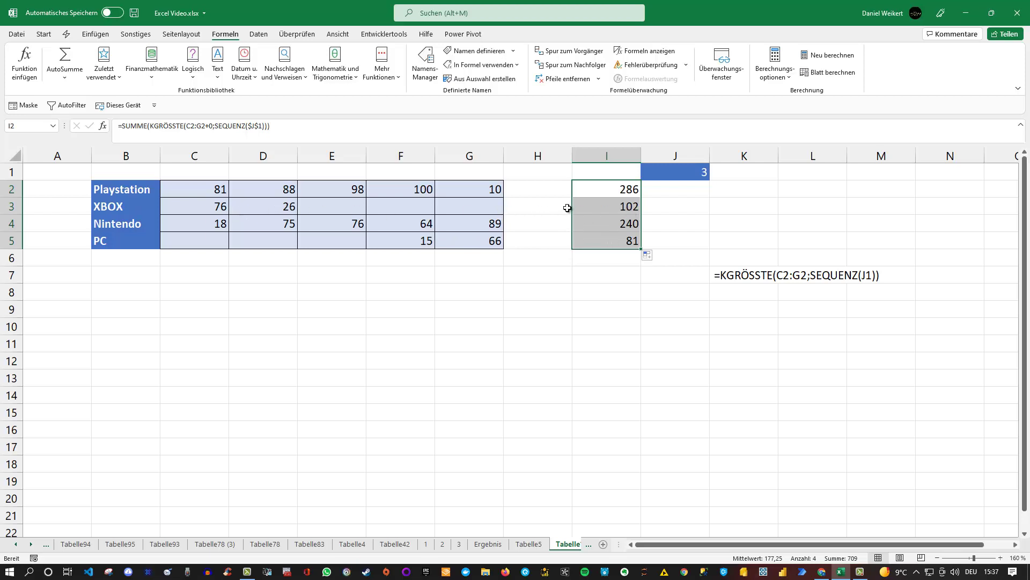
pyautogui.click(661, 210)
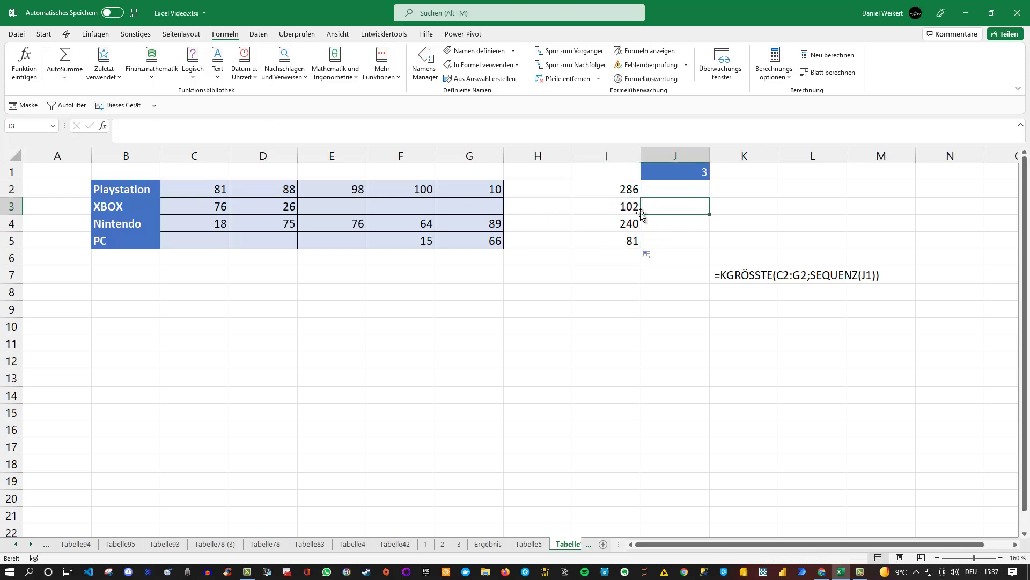